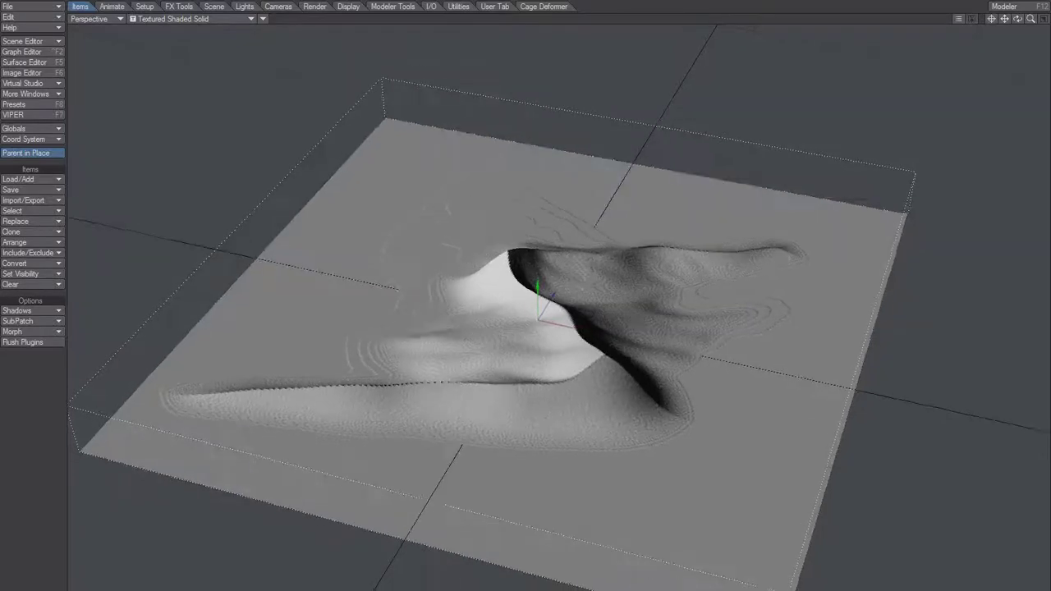
Orbit the Perspective view around the displaced terrain until looking down on it
{"action": "mouse_move", "coordinate": [554, 421]}
{"action": "left_mouse_down", "text": "alt"}
{"action": "mouse_move", "coordinate": [575, 394]}
{"action": "mouse_move", "coordinate": [543, 422]}
{"action": "left_mouse_up", "text": "alt"}
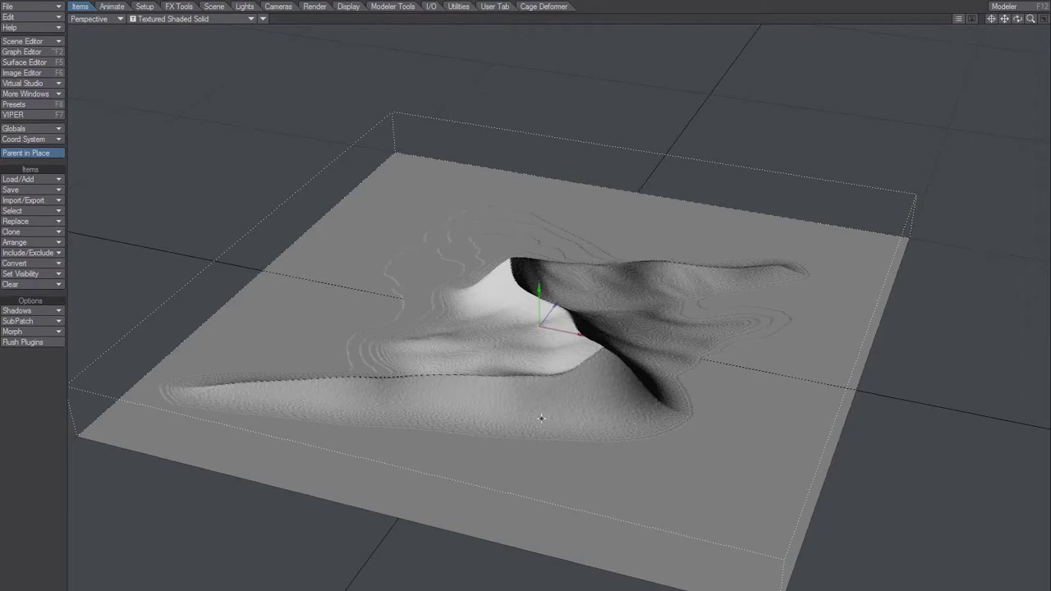
{"action": "left_click_drag", "start_coordinate": [461, 398], "coordinate": [480, 386], "text": "alt"}
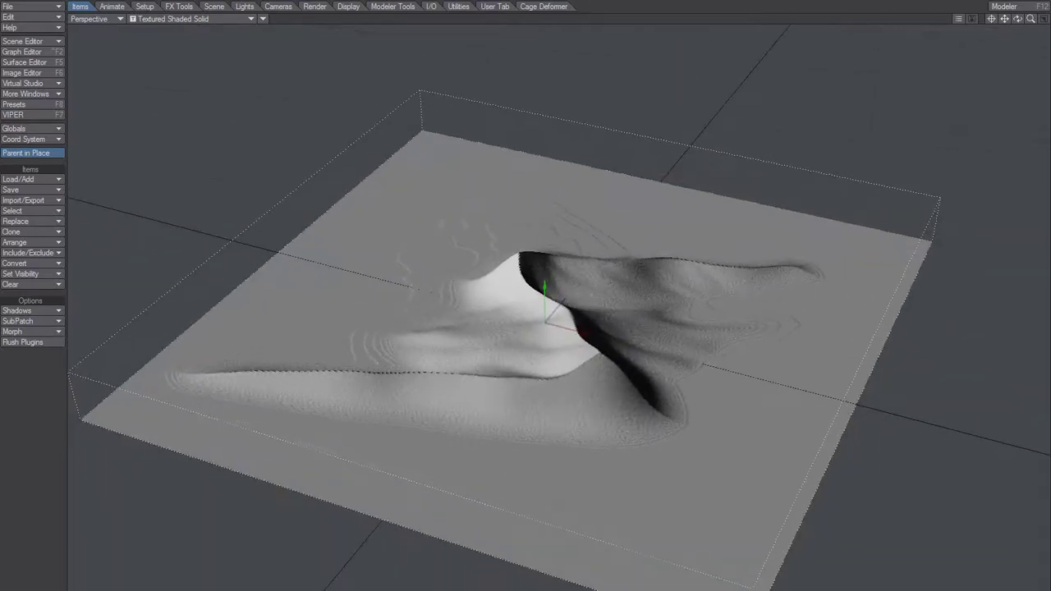
{"action": "mouse_move", "coordinate": [512, 428]}
{"action": "left_mouse_down", "text": "alt"}
{"action": "mouse_move", "coordinate": [517, 466]}
{"action": "mouse_move", "coordinate": [448, 450]}
{"action": "left_mouse_up", "text": "alt"}
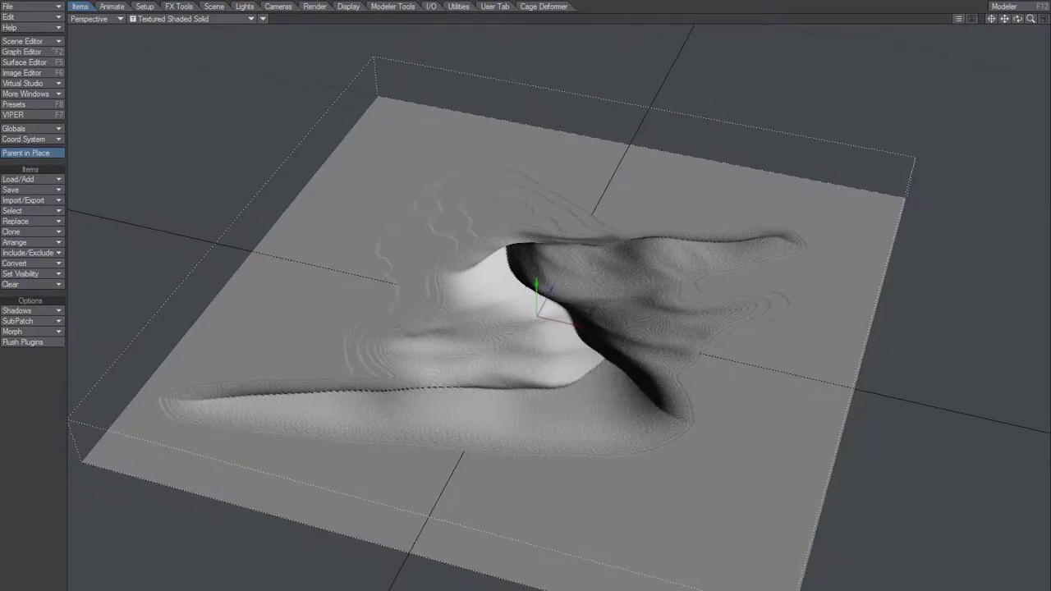
{"action": "left_click_drag", "start_coordinate": [425, 573], "coordinate": [497, 492], "text": "alt"}
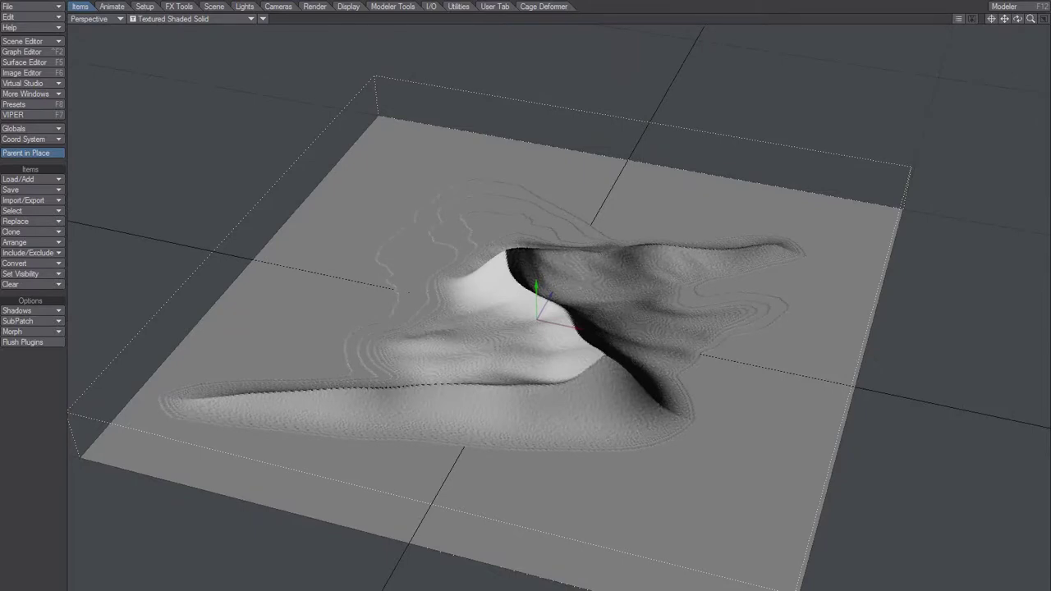
Add a gradient.png image texture to the Default surface colour, Y axis, automatic sizing
{"action": "key", "text": "F5"}
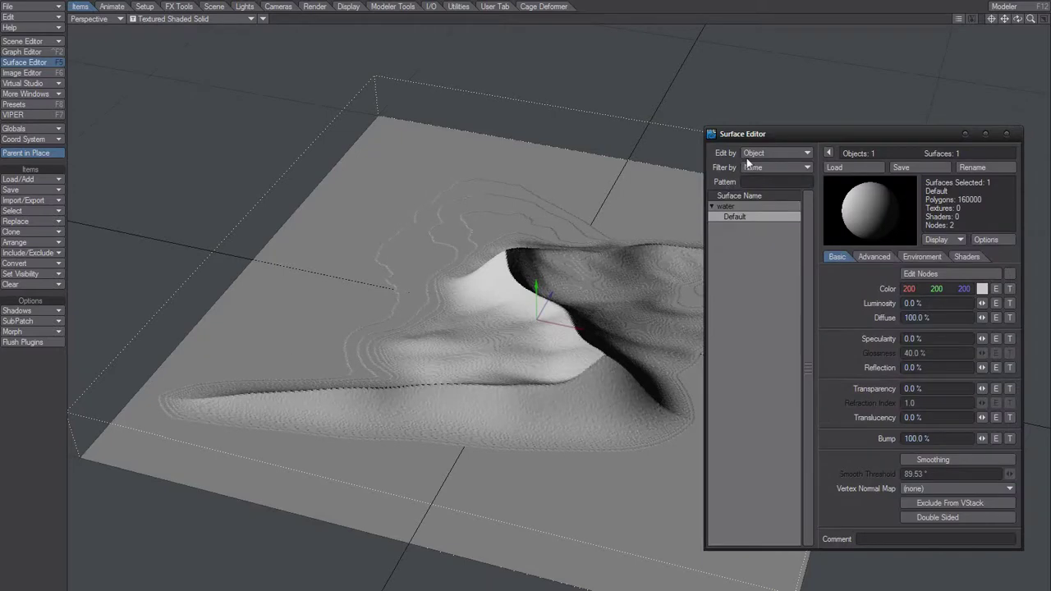
{"action": "left_click_drag", "start_coordinate": [762, 133], "coordinate": [655, 63]}
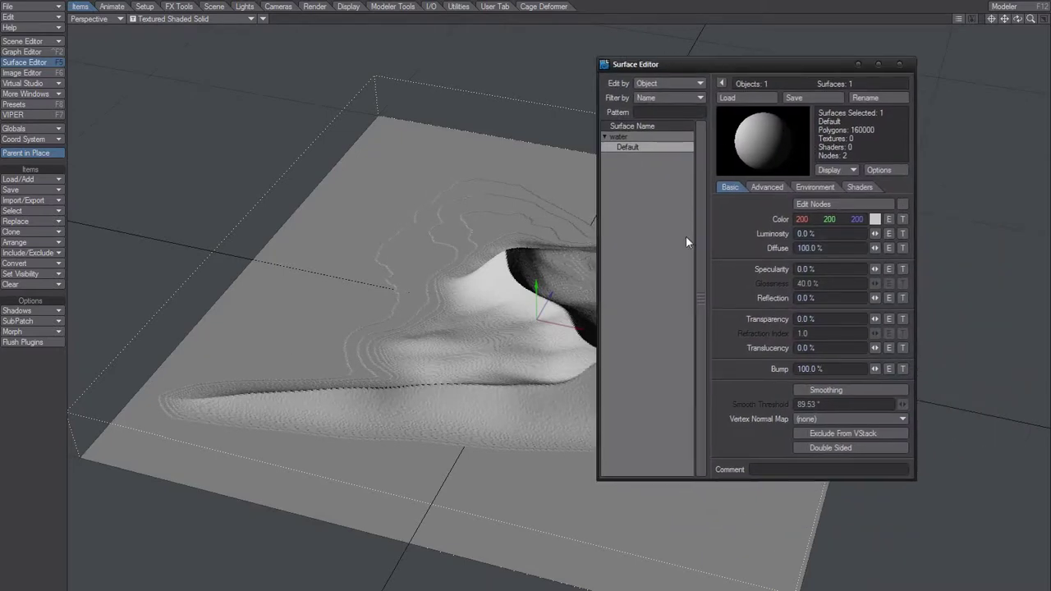
{"action": "left_click", "coordinate": [903, 219]}
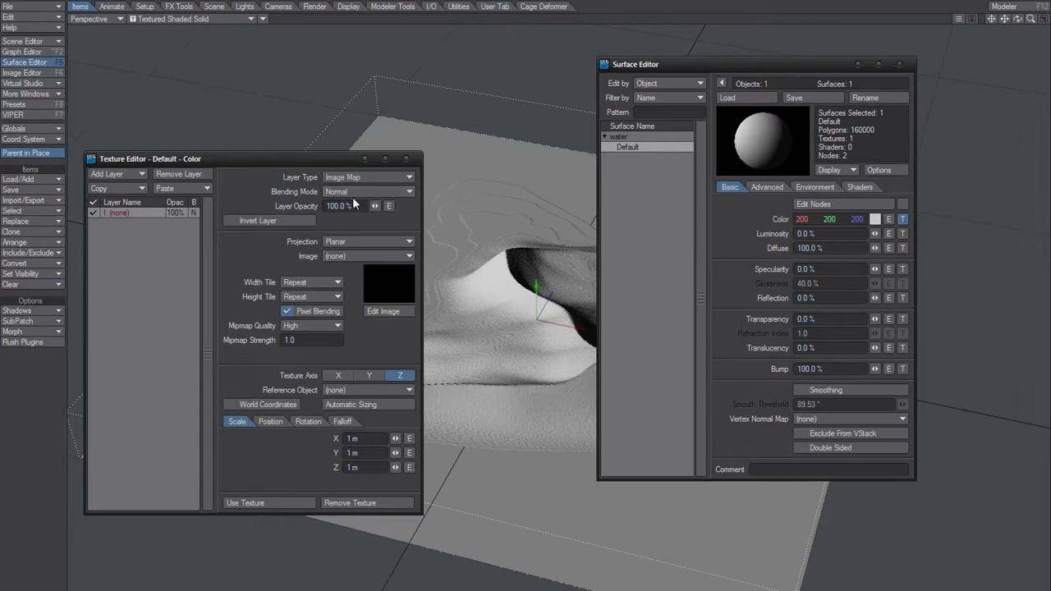
{"action": "left_click", "coordinate": [345, 256]}
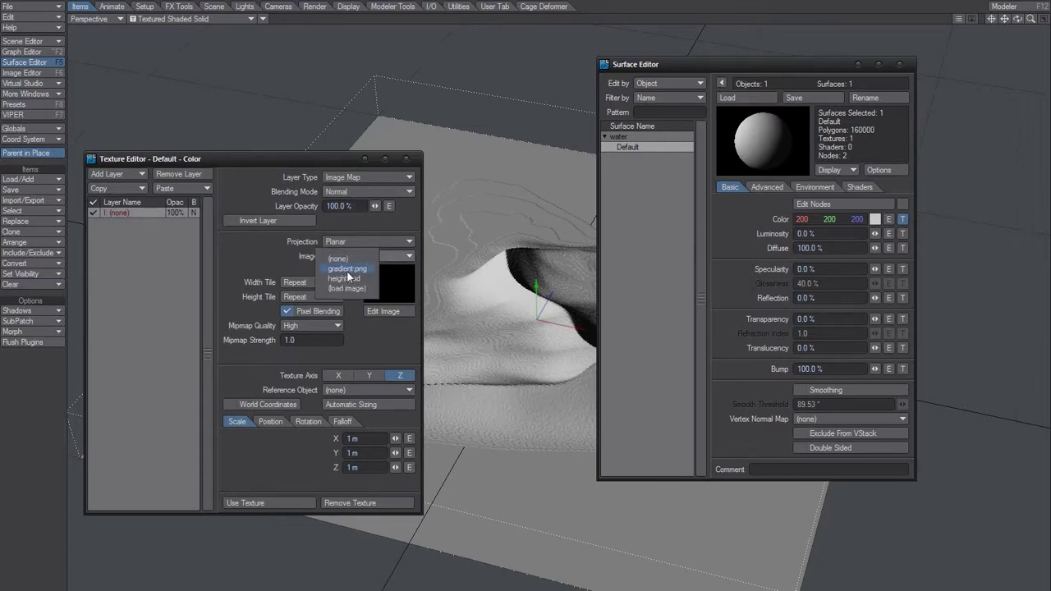
{"action": "left_click", "coordinate": [347, 269]}
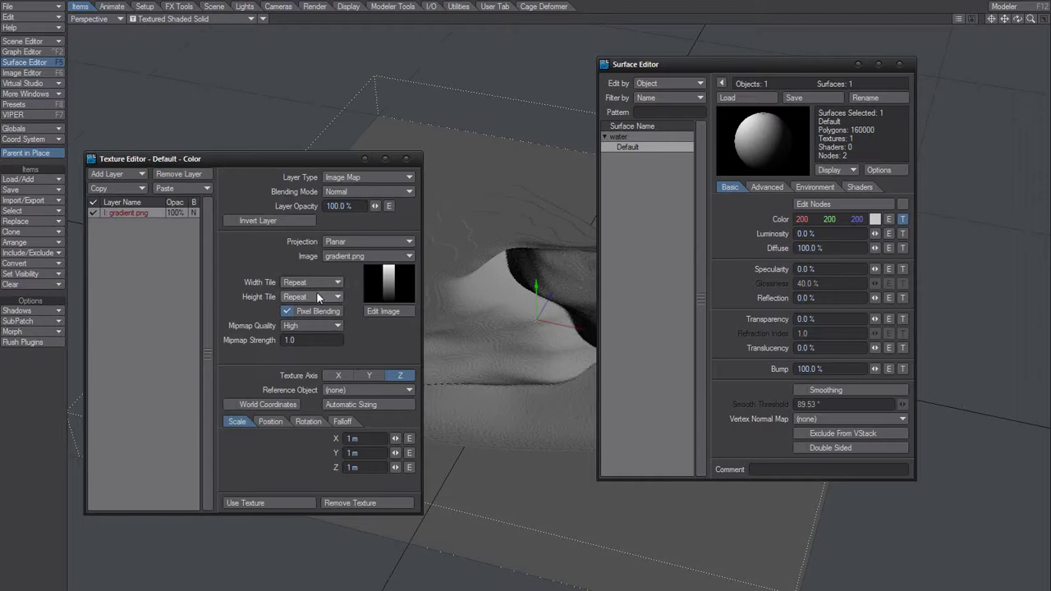
{"action": "left_click", "coordinate": [369, 376]}
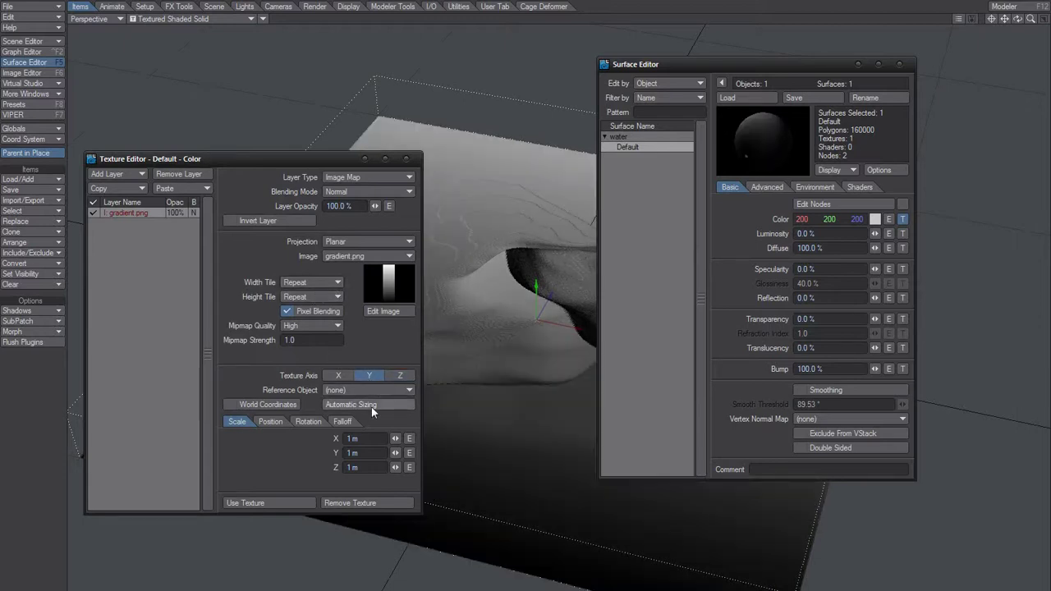
{"action": "left_click", "coordinate": [365, 405]}
Switch the gradient texture's axis to Z and check the black-to-white shading
{"action": "left_click_drag", "start_coordinate": [643, 63], "coordinate": [854, 114]}
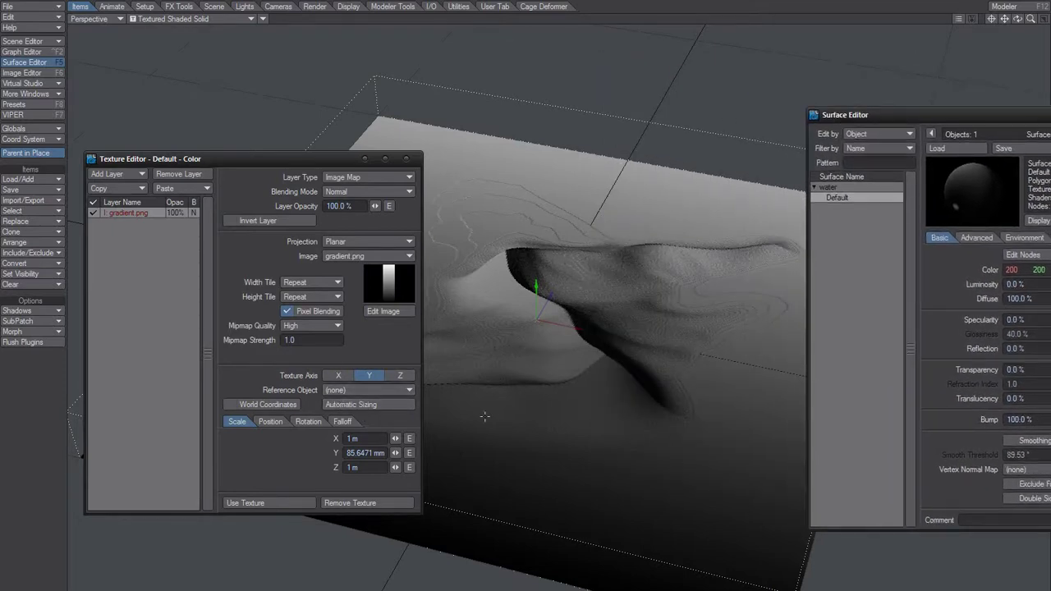
{"action": "mouse_move", "coordinate": [489, 465]}
{"action": "left_mouse_down", "text": "alt"}
{"action": "mouse_move", "coordinate": [526, 435]}
{"action": "mouse_move", "coordinate": [525, 312]}
{"action": "mouse_move", "coordinate": [493, 337]}
{"action": "mouse_move", "coordinate": [390, 375]}
{"action": "left_mouse_up", "text": "alt"}
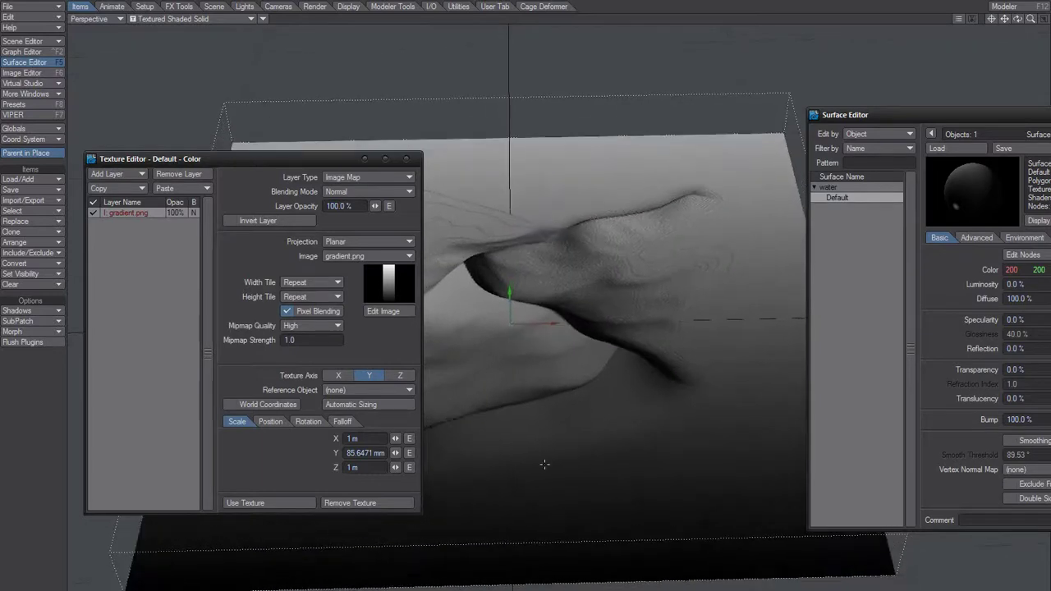
{"action": "left_click", "coordinate": [394, 376]}
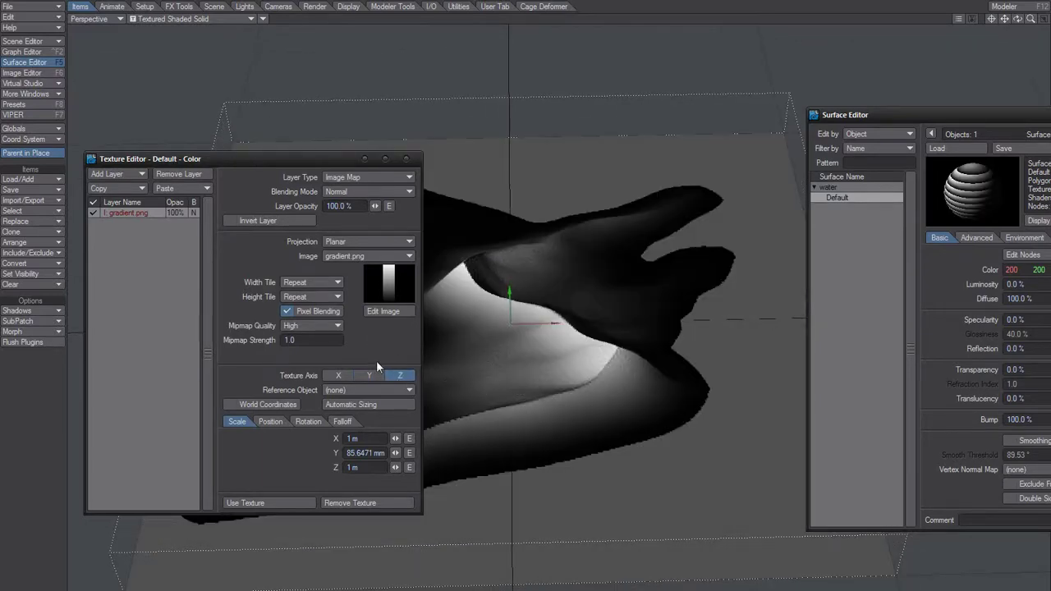
{"action": "mouse_move", "coordinate": [509, 361]}
{"action": "left_mouse_down", "text": "alt"}
{"action": "mouse_move", "coordinate": [460, 373]}
{"action": "mouse_move", "coordinate": [544, 330]}
{"action": "left_mouse_up", "text": "alt"}
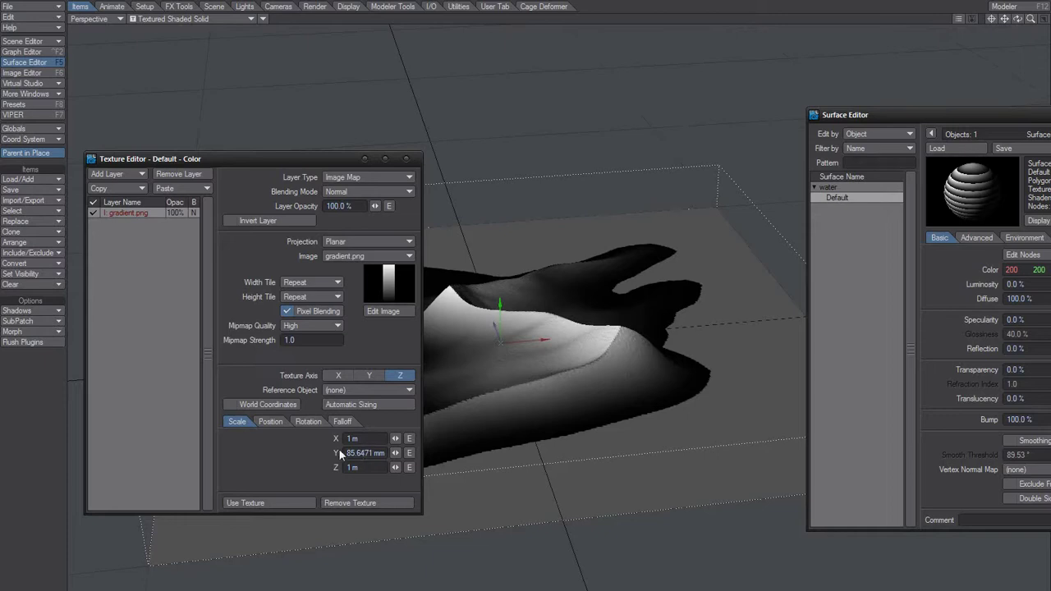
Set the gradient texture's Y position to 42.7 mm, darkening the terrain base
{"action": "left_click", "coordinate": [272, 421]}
{"action": "left_click", "coordinate": [353, 468]}
{"action": "left_click_drag", "start_coordinate": [375, 454], "coordinate": [357, 458]}
{"action": "type", "text": "5"}
{"action": "key", "text": "Tab"}
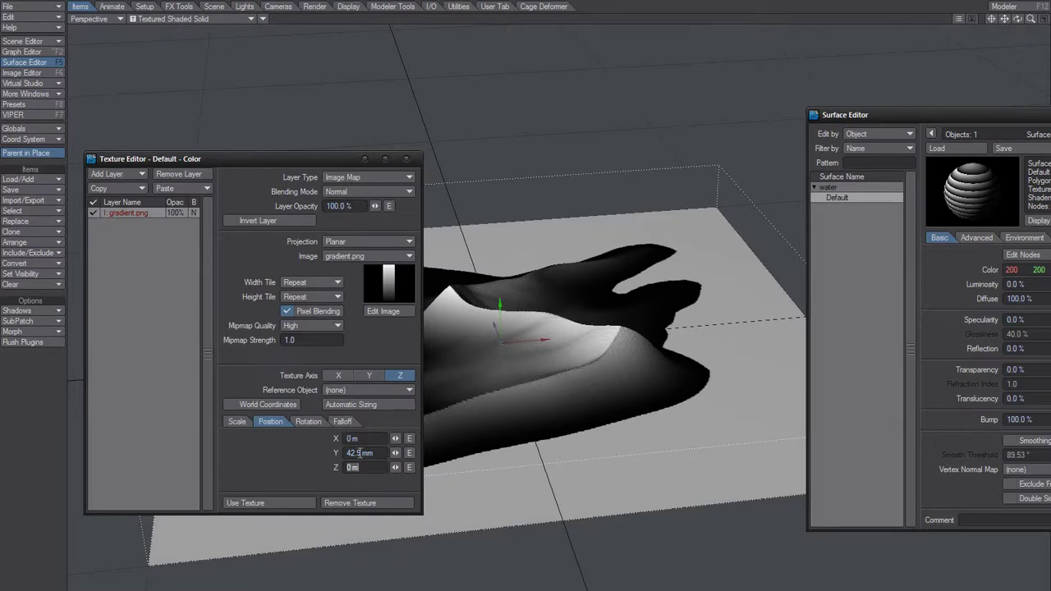
{"action": "left_click", "coordinate": [359, 453]}
{"action": "key", "text": "BackSpace"}
{"action": "type", "text": "7"}
{"action": "key", "text": "Tab"}
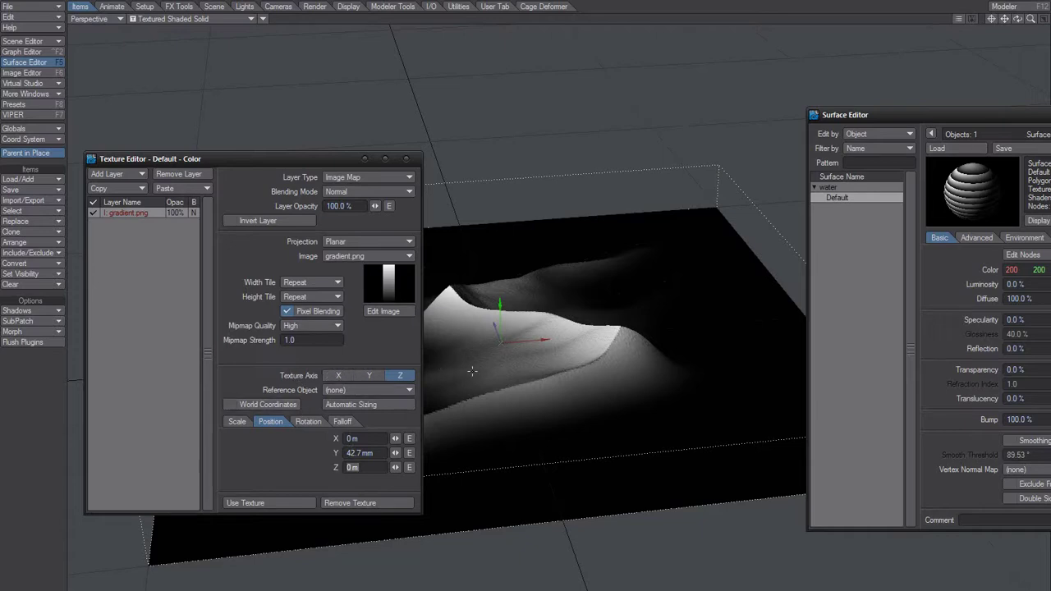
{"action": "left_click_drag", "start_coordinate": [557, 405], "coordinate": [501, 403], "text": "alt"}
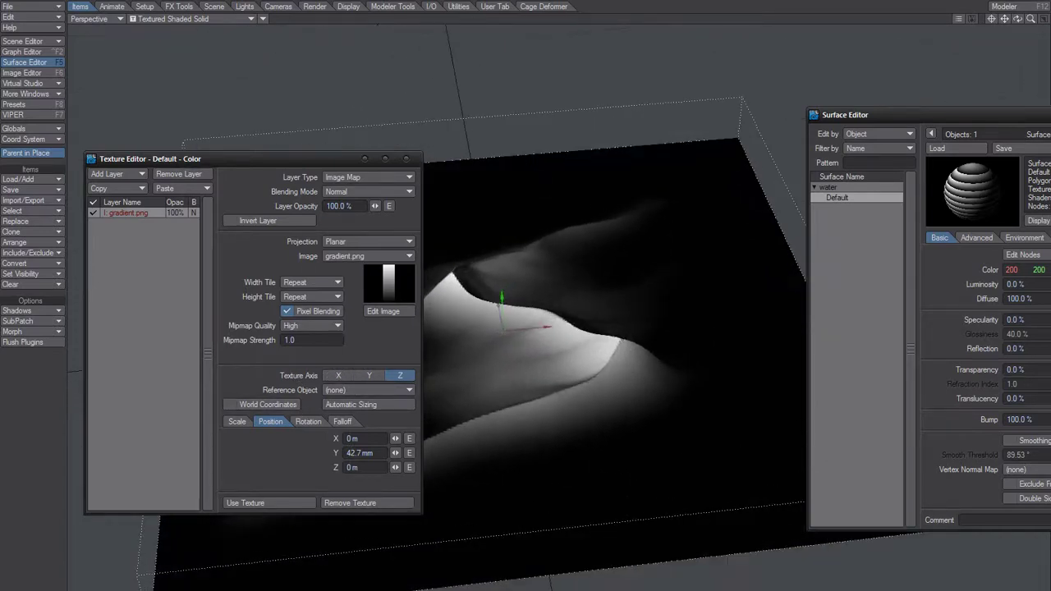
Close the Texture and Surface Editors, orbit above the terrain, and open Render Globals camera settings
{"action": "left_click", "coordinate": [405, 158]}
{"action": "left_click_drag", "start_coordinate": [871, 116], "coordinate": [609, 116]}
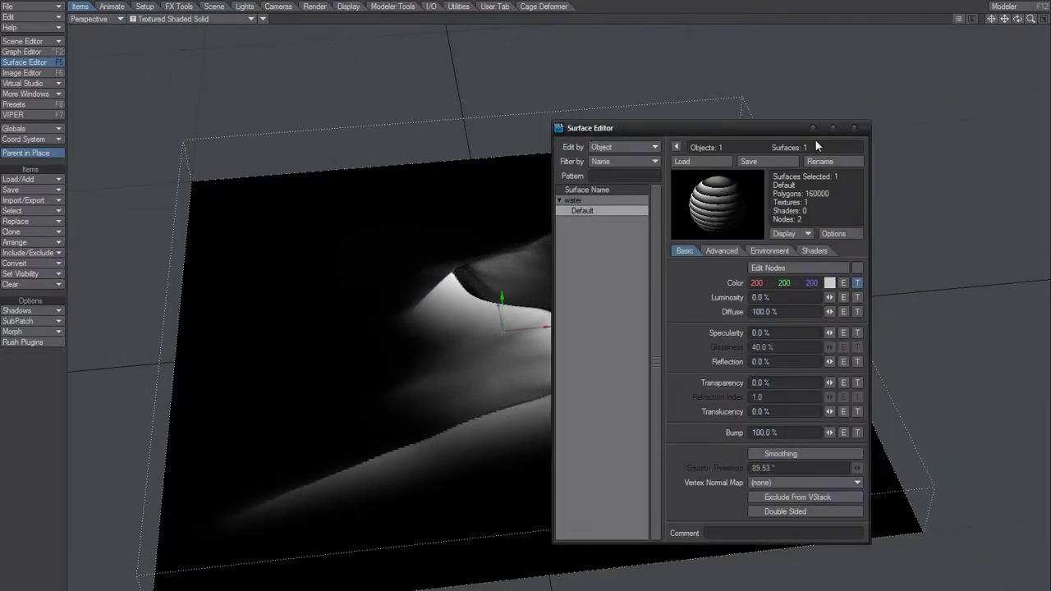
{"action": "left_click", "coordinate": [858, 128]}
{"action": "mouse_move", "coordinate": [526, 328]}
{"action": "left_mouse_down", "text": "alt"}
{"action": "mouse_move", "coordinate": [493, 329]}
{"action": "mouse_move", "coordinate": [509, 320]}
{"action": "mouse_move", "coordinate": [472, 288]}
{"action": "left_mouse_up", "text": "alt"}
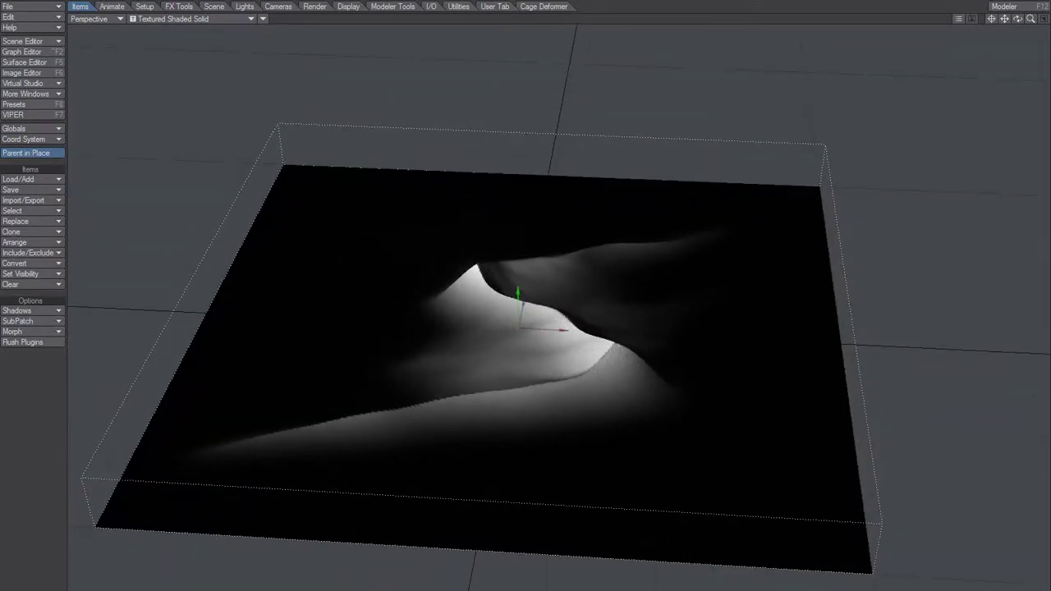
{"action": "left_click_drag", "start_coordinate": [526, 329], "coordinate": [497, 320], "text": "alt"}
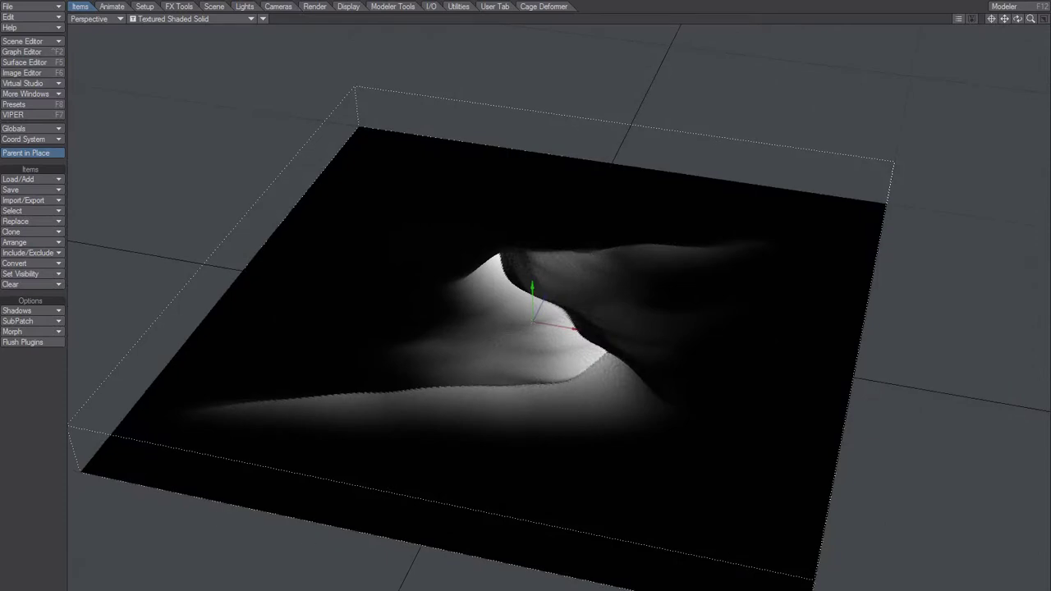
{"action": "key", "text": "p"}
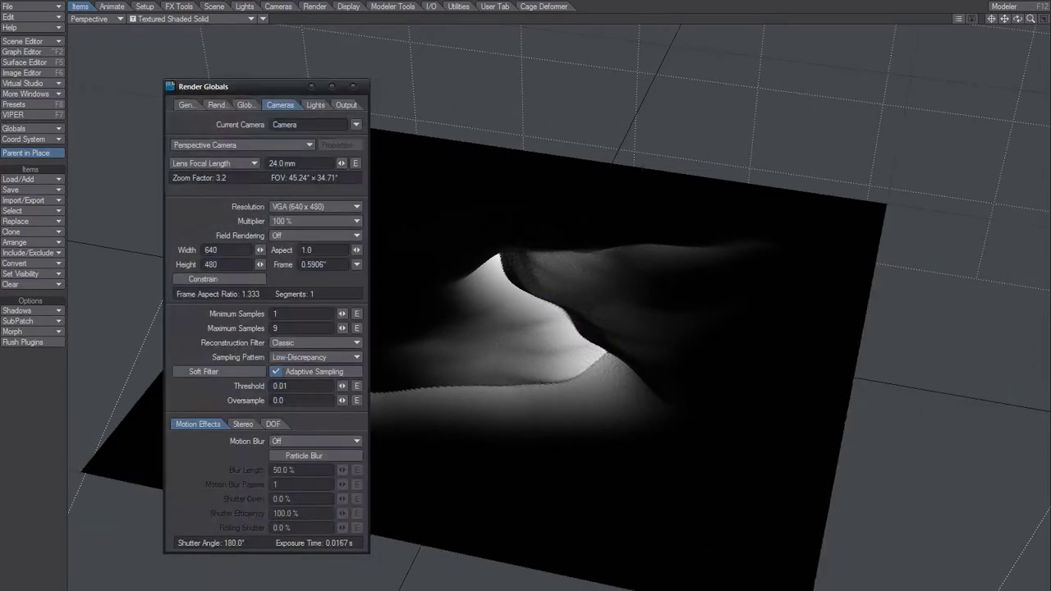
Open the camera type list, then close Render Globals
{"action": "left_click", "coordinate": [250, 144]}
{"action": "left_click", "coordinate": [353, 86]}
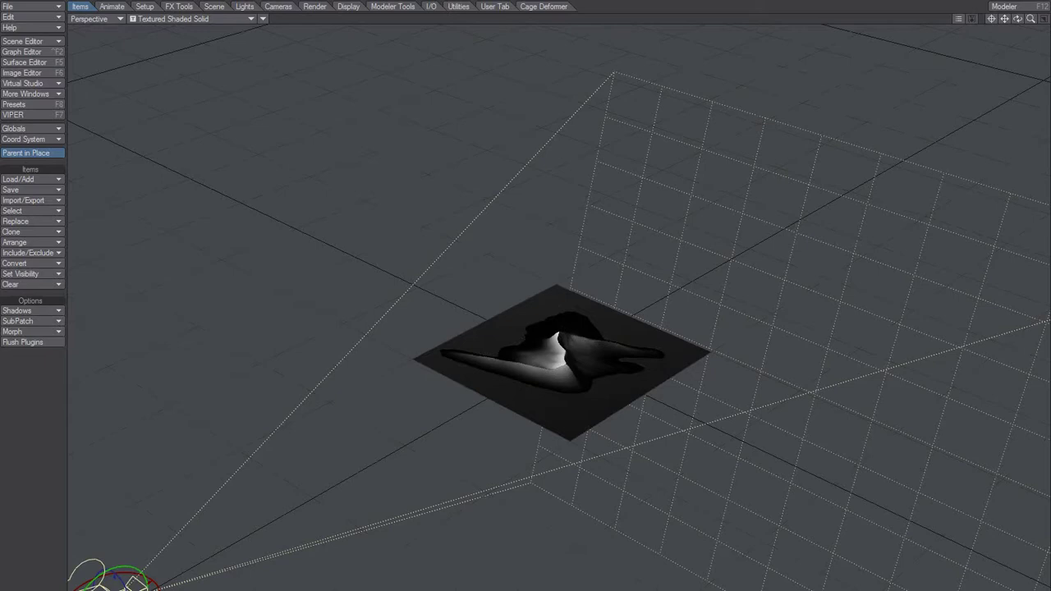
Move the camera so it sits above the terrain's centre
{"action": "key", "text": "t"}
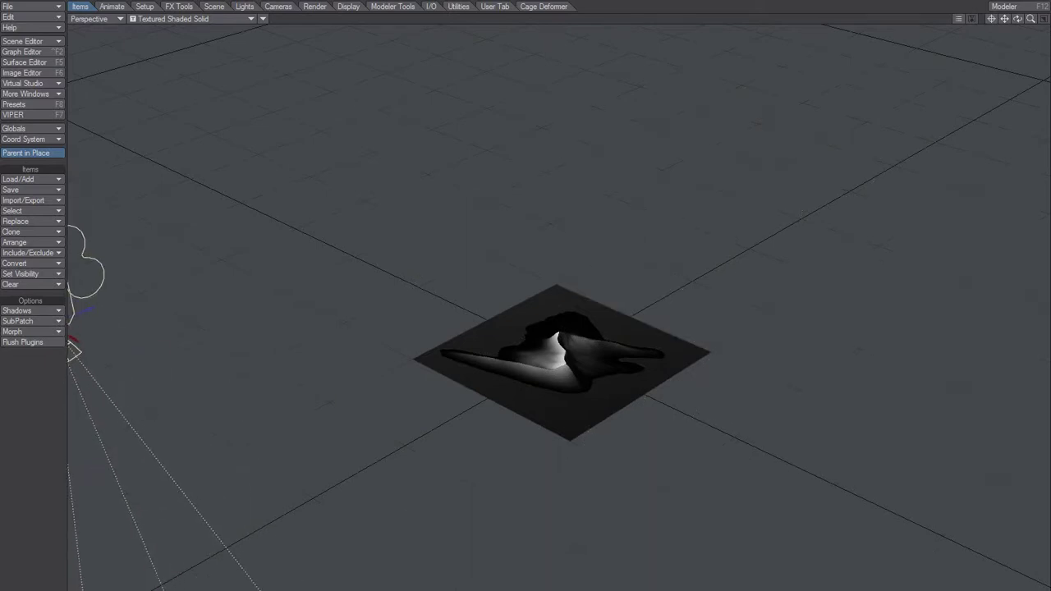
{"action": "left_click_drag", "start_coordinate": [314, 378], "coordinate": [605, 476], "text": "alt"}
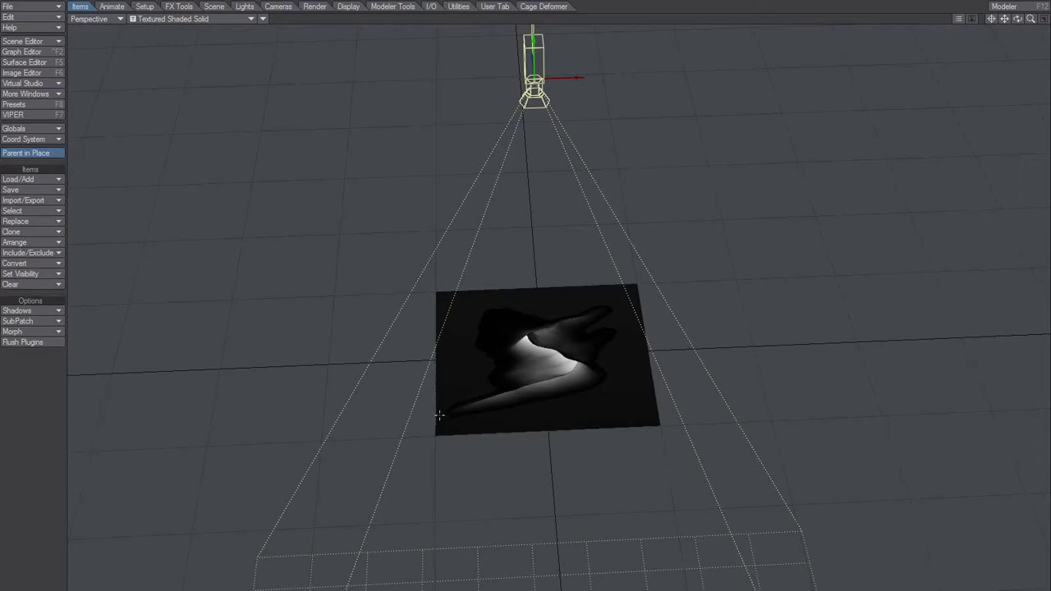
Look through the camera, reposition it until the terrain fills the frame, and reopen Render Globals
{"action": "key", "text": "6"}
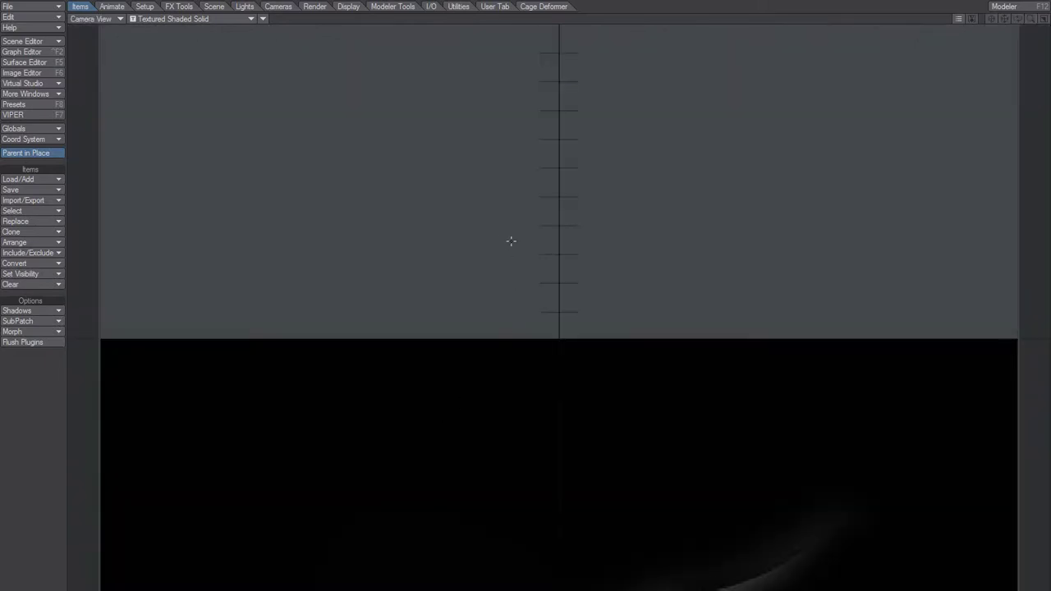
{"action": "left_click_drag", "start_coordinate": [532, 249], "coordinate": [532, 156]}
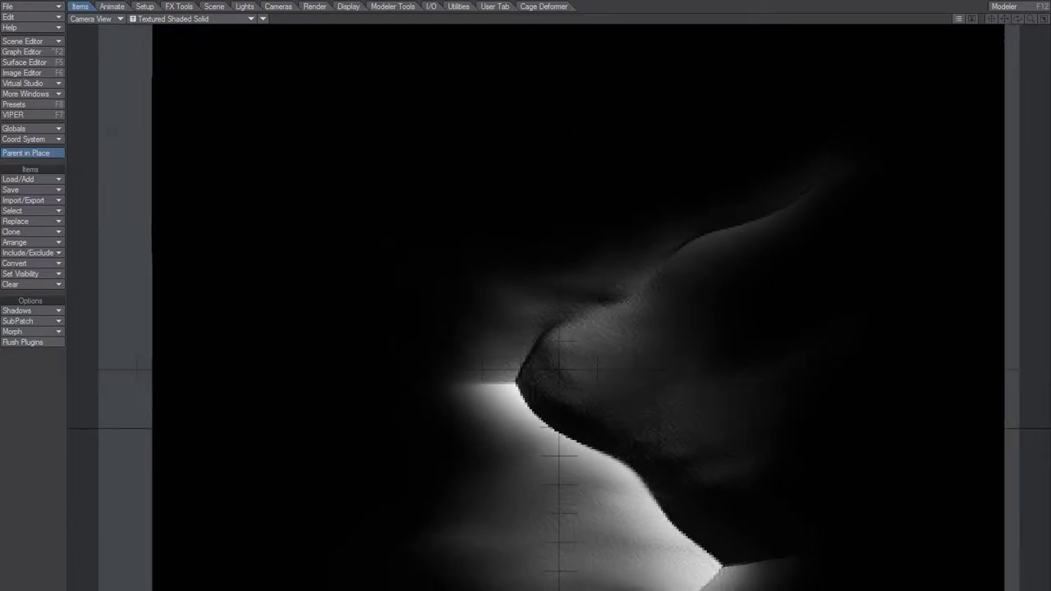
{"action": "mouse_move", "coordinate": [532, 156]}
{"action": "left_mouse_down"}
{"action": "mouse_move", "coordinate": [598, 297]}
{"action": "mouse_move", "coordinate": [588, 308]}
{"action": "left_mouse_up"}
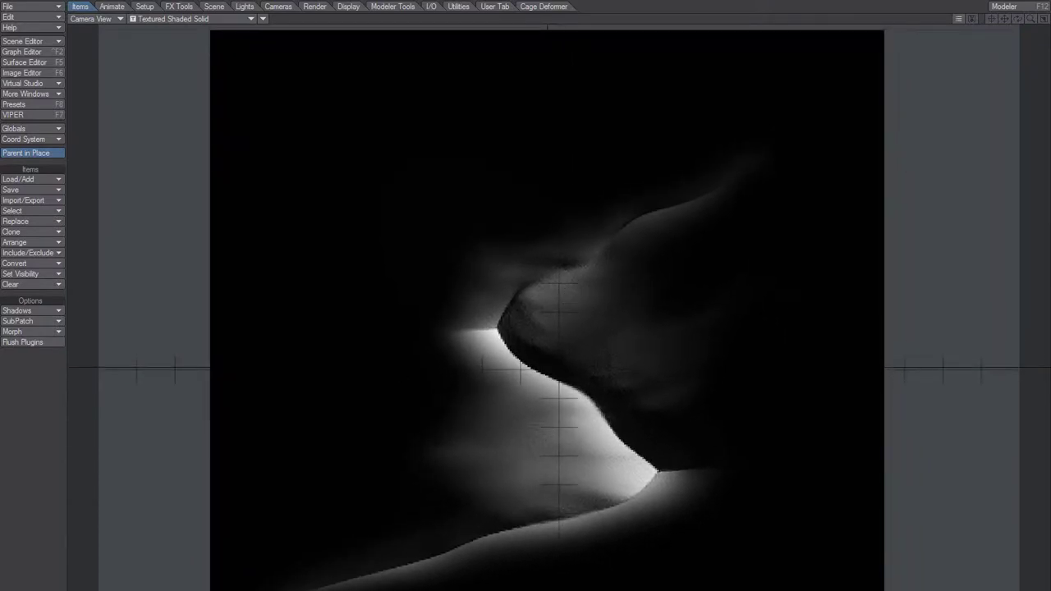
{"action": "key", "text": "alt+F10"}
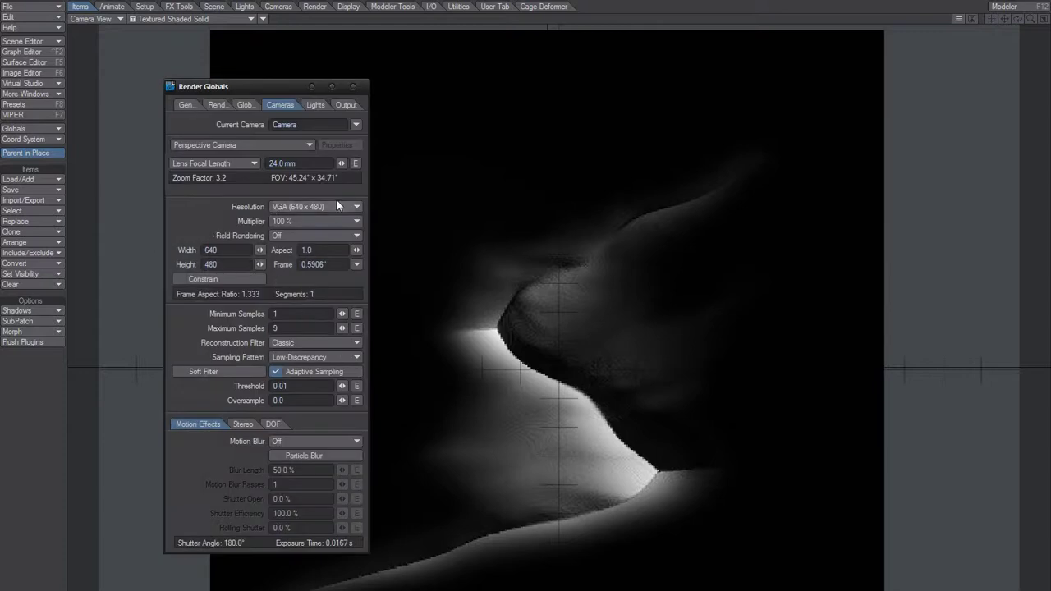
{"action": "left_click", "coordinate": [235, 144]}
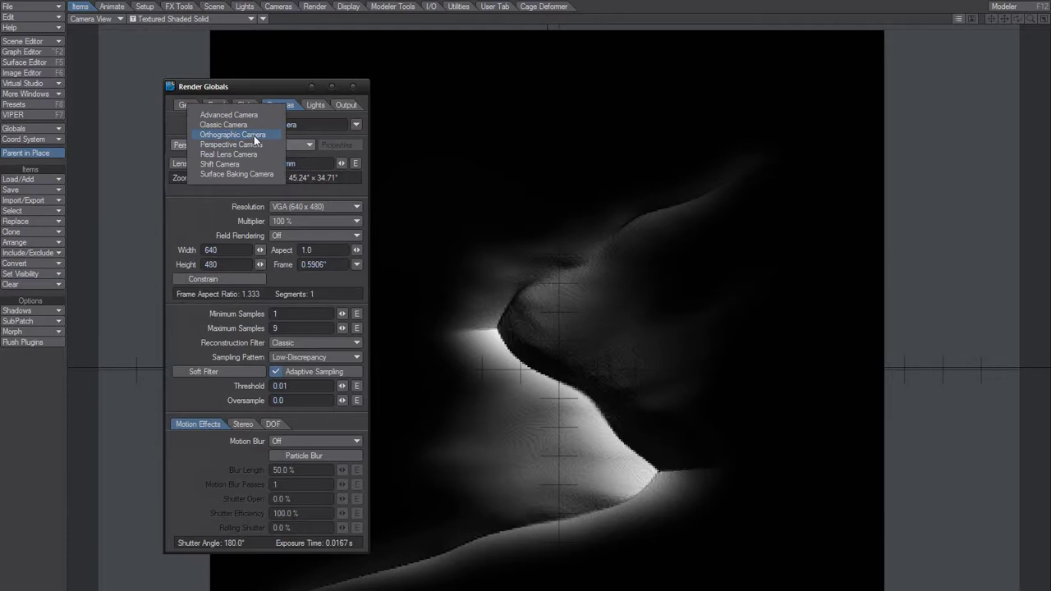
{"action": "left_click", "coordinate": [253, 134]}
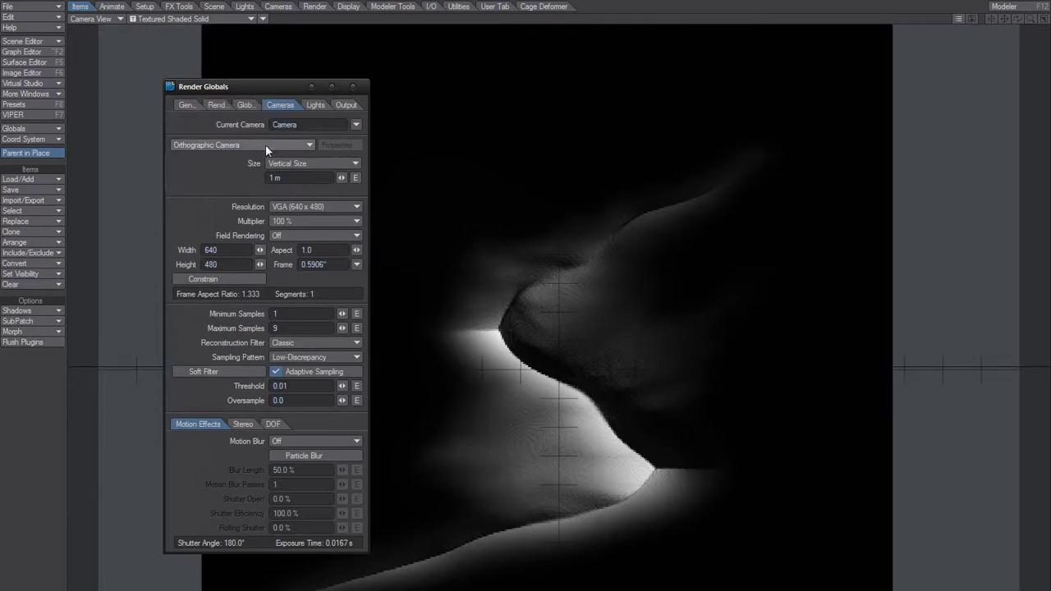
{"action": "left_click", "coordinate": [266, 145]}
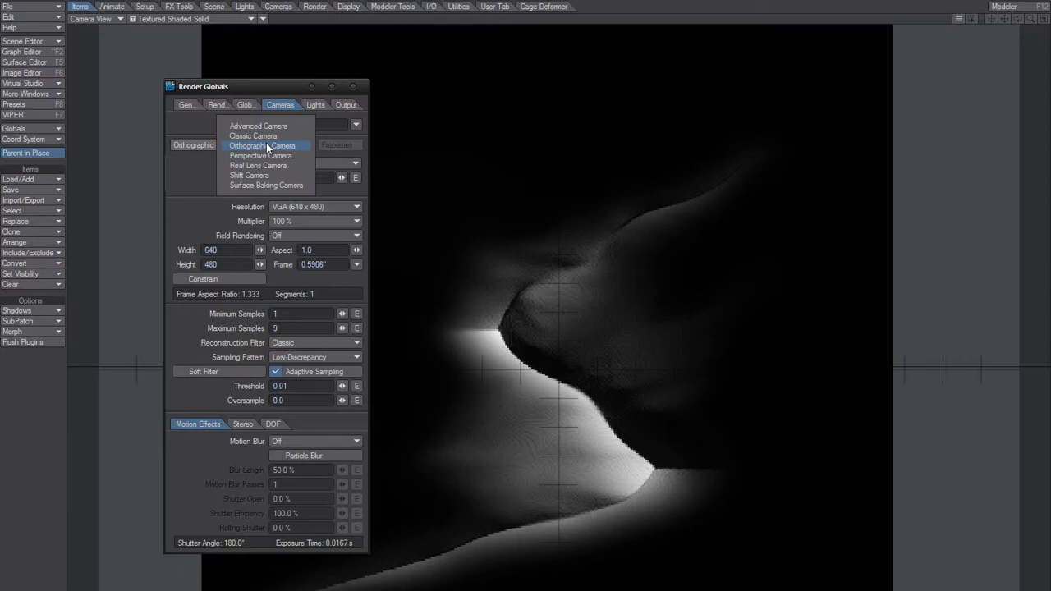
{"action": "left_click", "coordinate": [264, 154]}
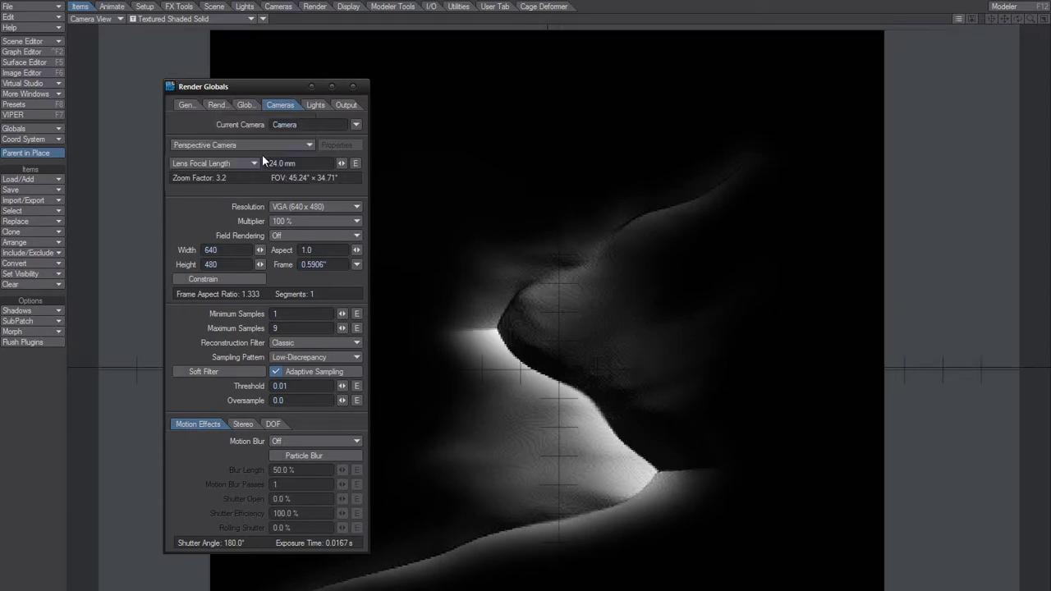
{"action": "left_click", "coordinate": [257, 146]}
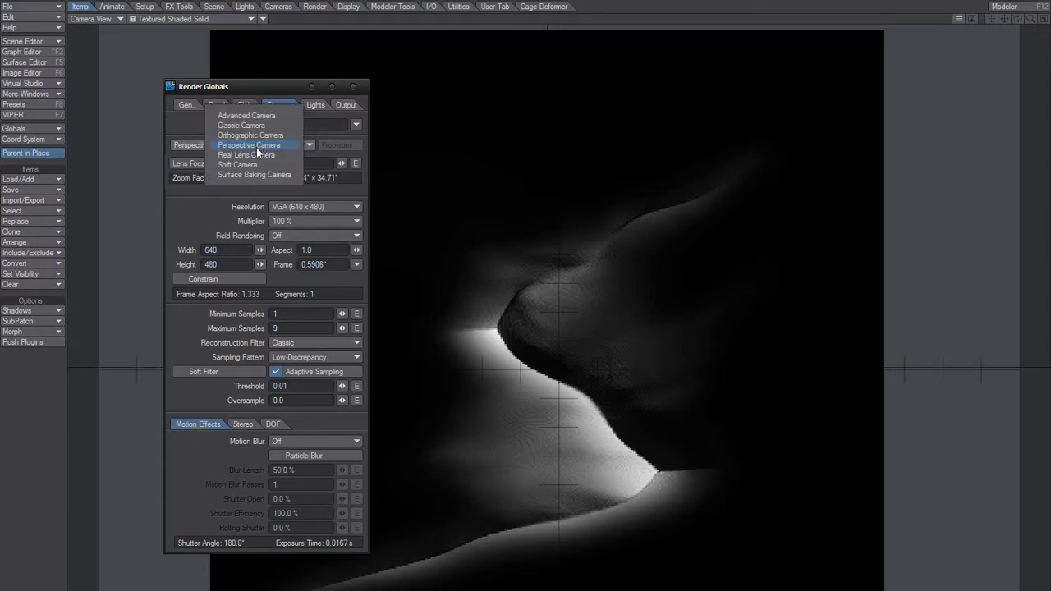
{"action": "left_click", "coordinate": [267, 137]}
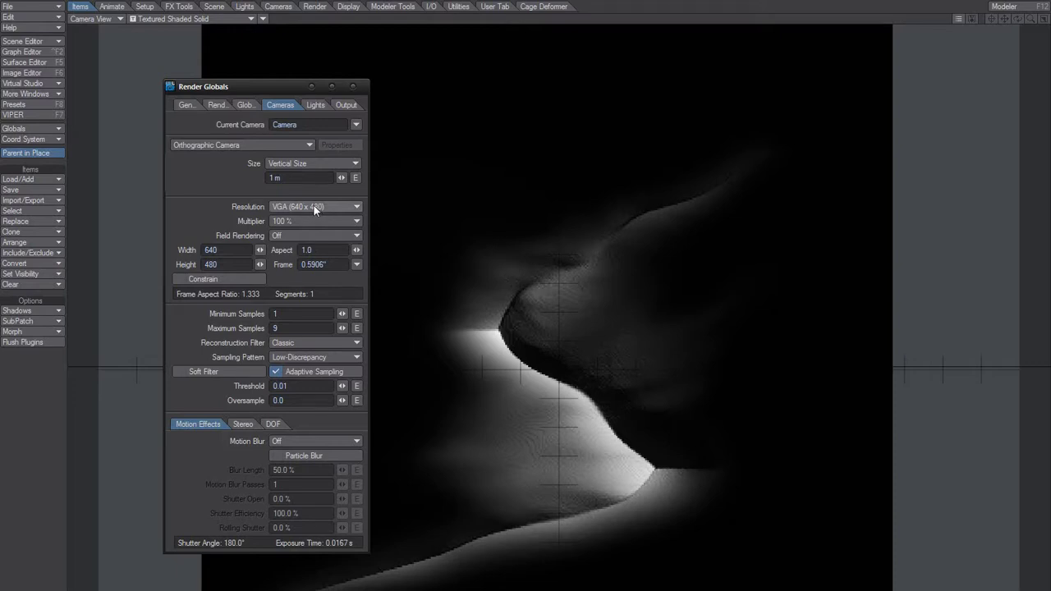
Enter 1024 for both the render width and height
{"action": "left_click", "coordinate": [218, 250]}
{"action": "type", "text": "10"}
{"action": "type", "text": "24"}
{"action": "key", "text": "Tab"}
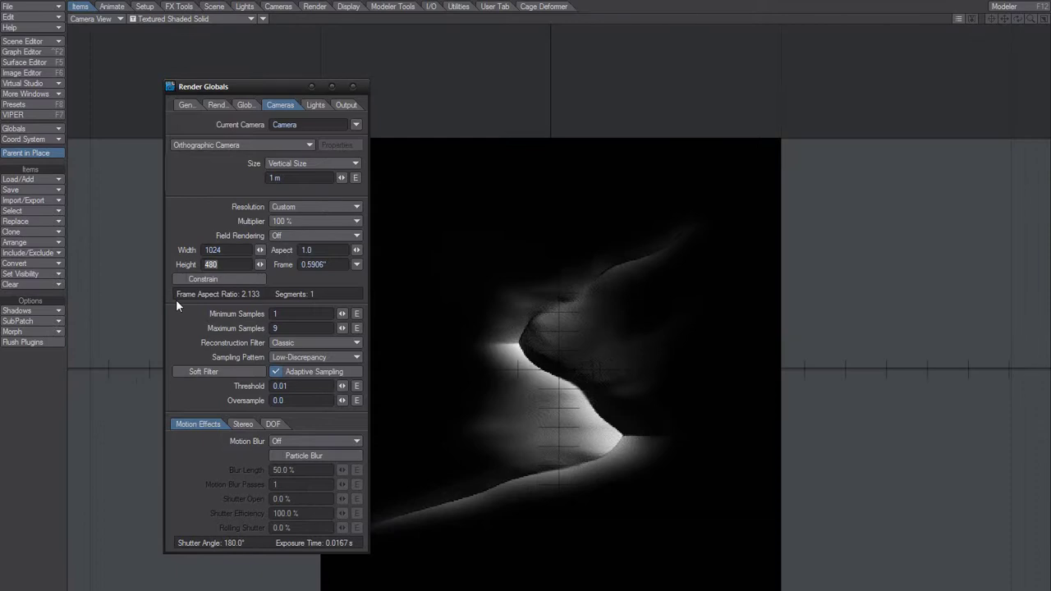
{"action": "type", "text": "1024"}
{"action": "key", "text": "Tab"}
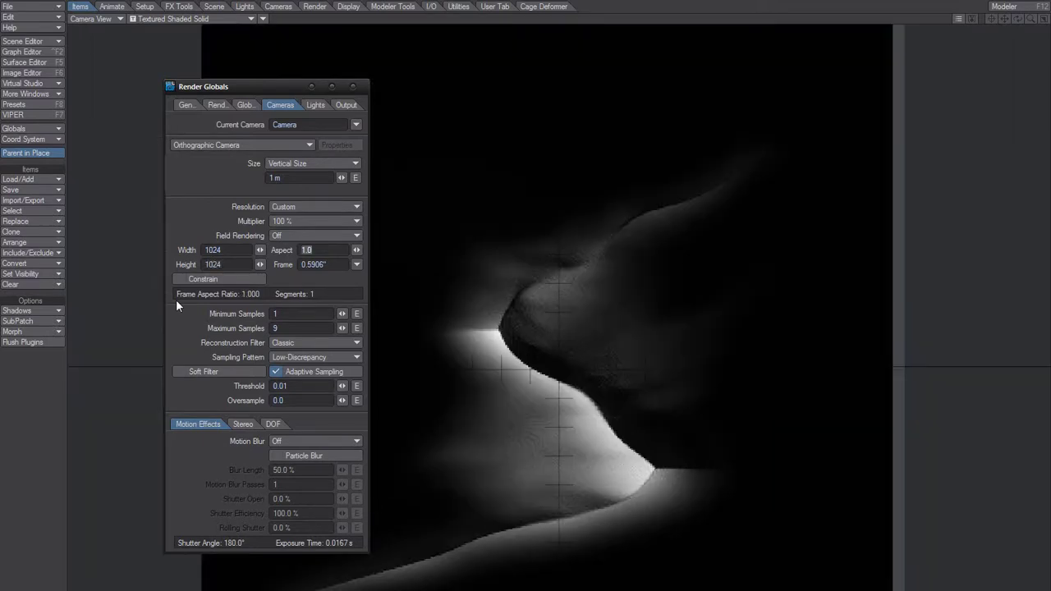
Double width and height to 2048 with *2, then toggle Adaptive Sampling off and on
{"action": "left_click", "coordinate": [235, 251]}
{"action": "left_click", "coordinate": [231, 250]}
{"action": "type", "text": "*"}
{"action": "type", "text": "2"}
{"action": "key", "text": "Tab"}
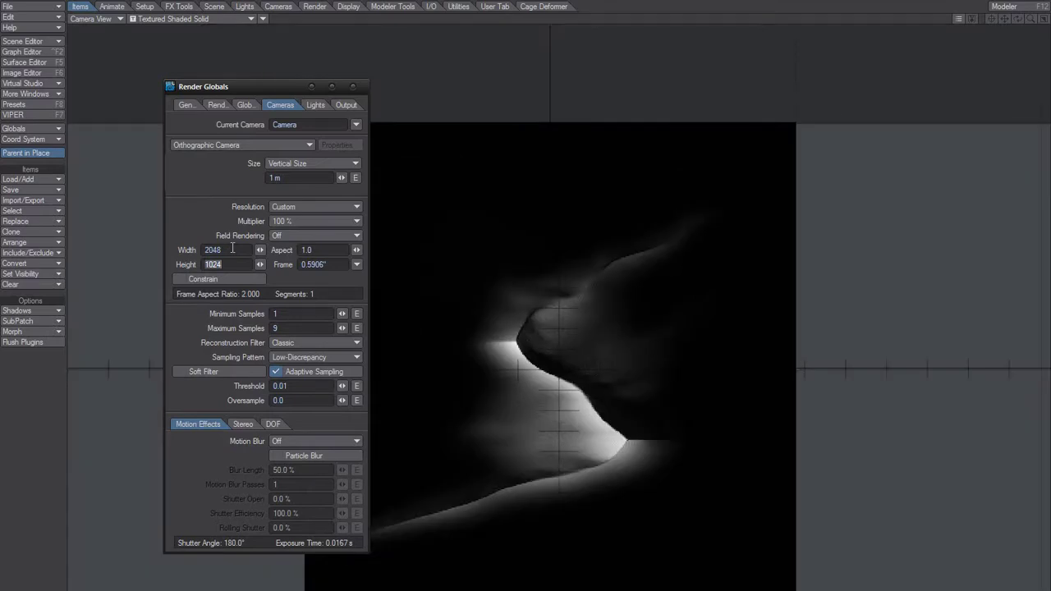
{"action": "key", "text": "Return"}
{"action": "type", "text": "*"}
{"action": "type", "text": "2"}
{"action": "key", "text": "Tab"}
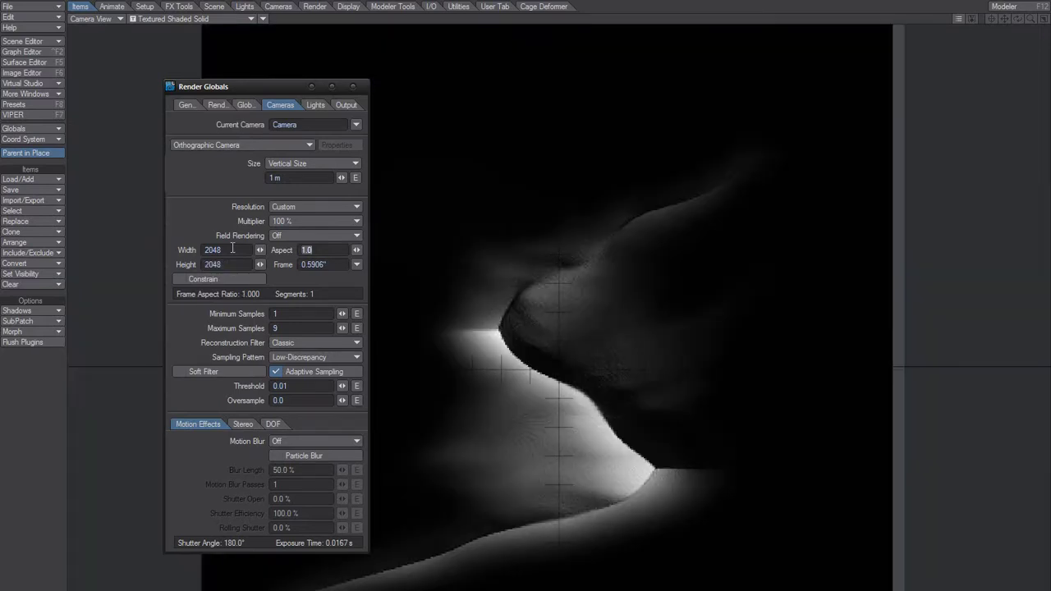
{"action": "left_click", "coordinate": [234, 265]}
{"action": "left_click", "coordinate": [274, 372]}
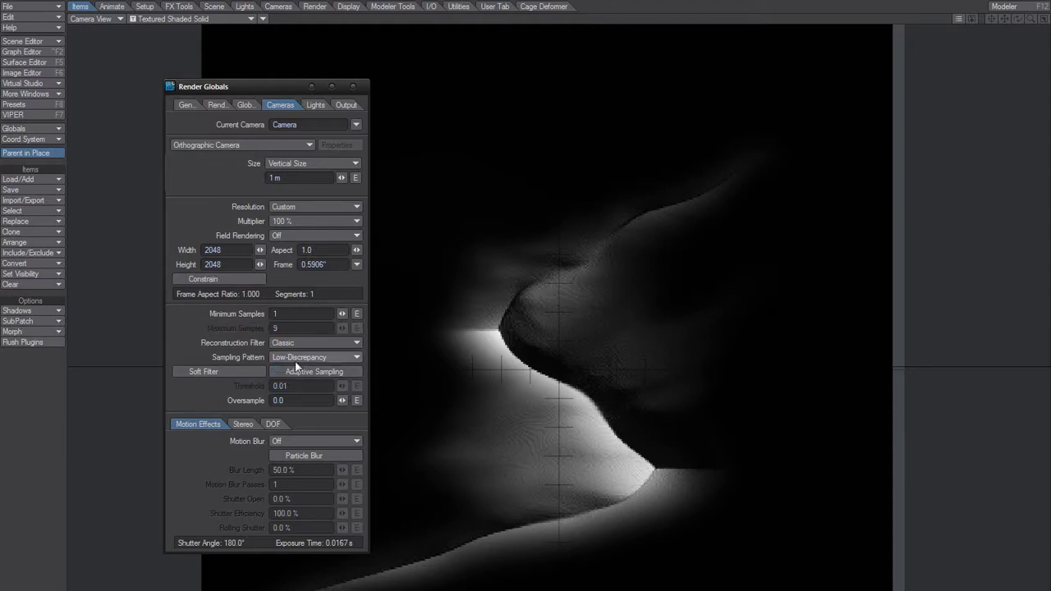
{"action": "left_click", "coordinate": [286, 374]}
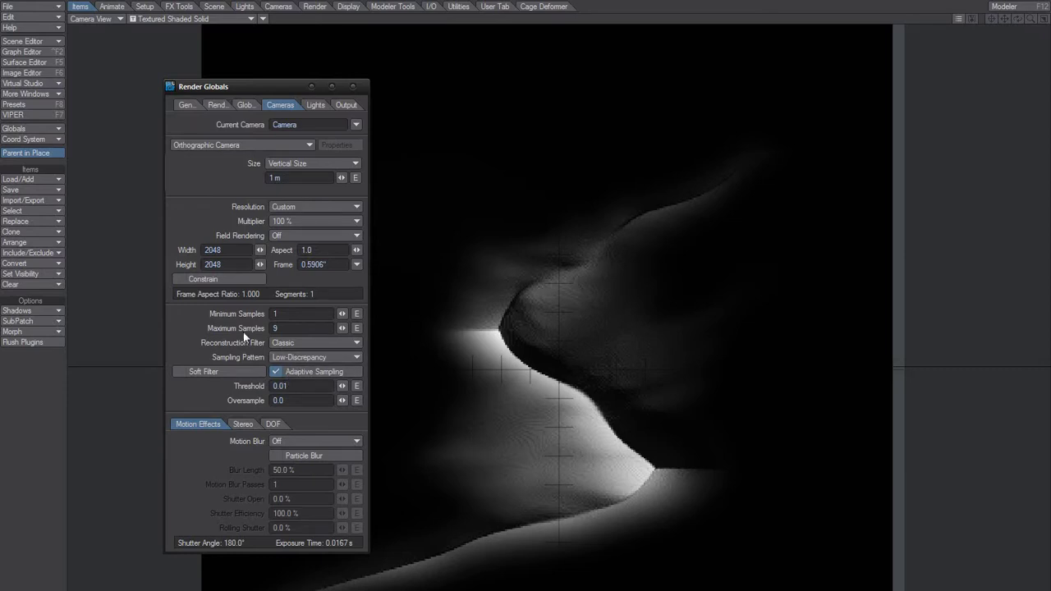
{"action": "key", "text": "F9"}
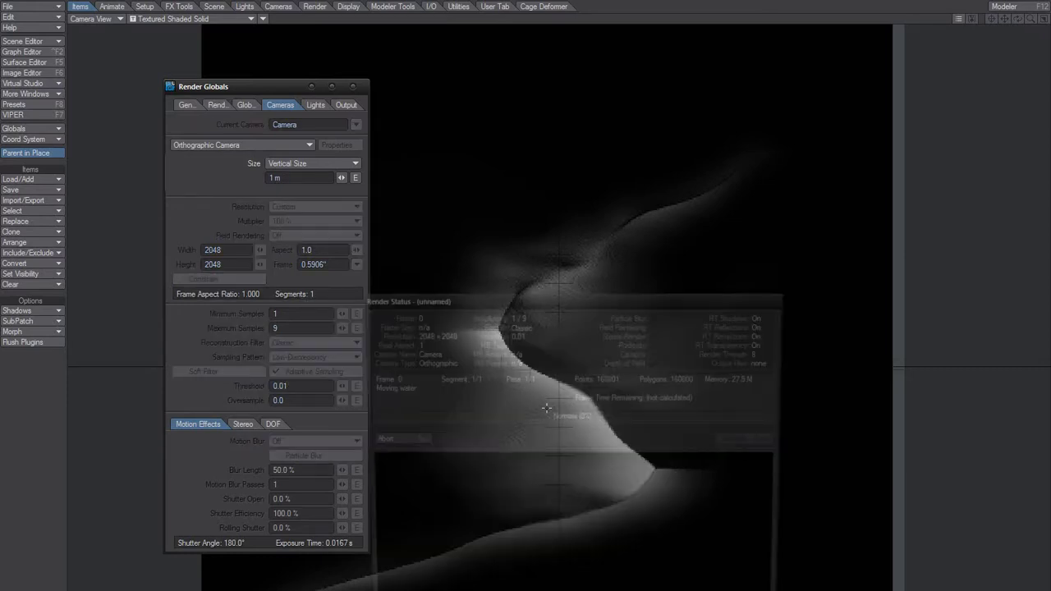
{"action": "left_click_drag", "start_coordinate": [485, 298], "coordinate": [491, 218]}
{"action": "left_click_drag", "start_coordinate": [479, 273], "coordinate": [452, 88]}
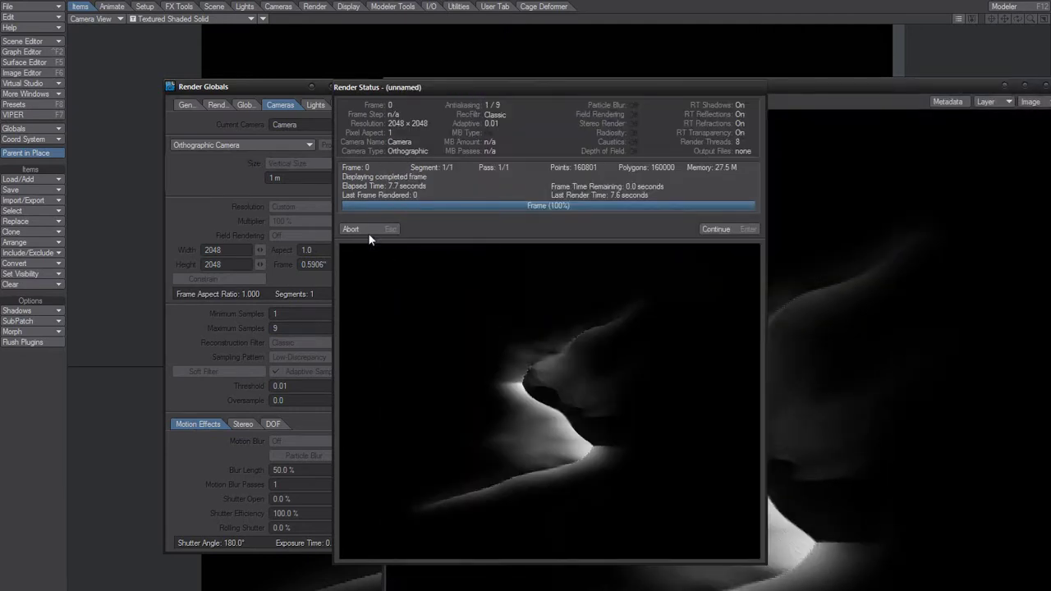
{"action": "left_click", "coordinate": [368, 234]}
{"action": "left_click_drag", "start_coordinate": [582, 85], "coordinate": [323, 5]}
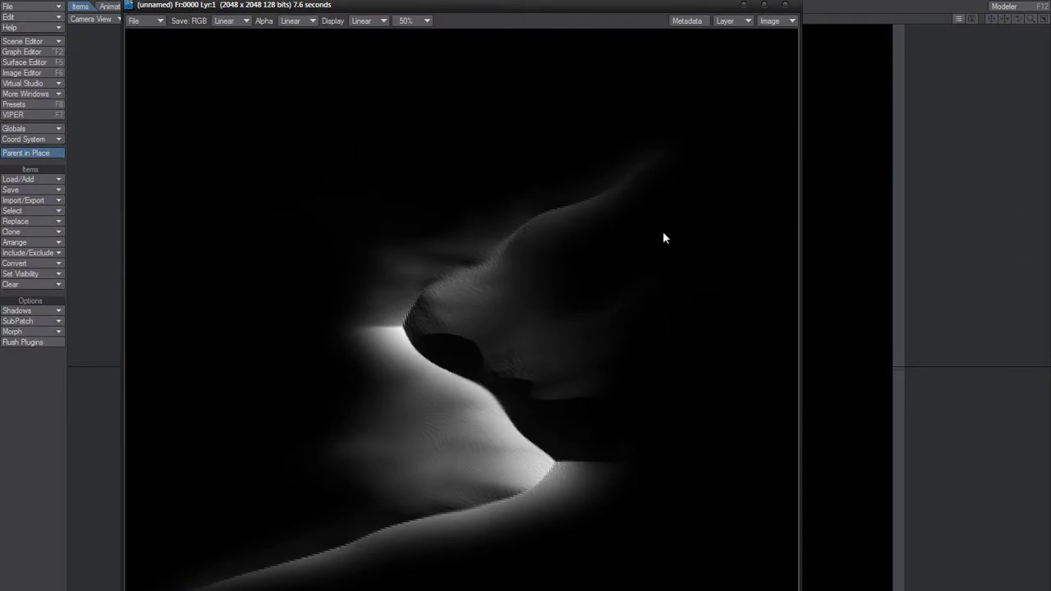
{"action": "left_click", "coordinate": [786, 10]}
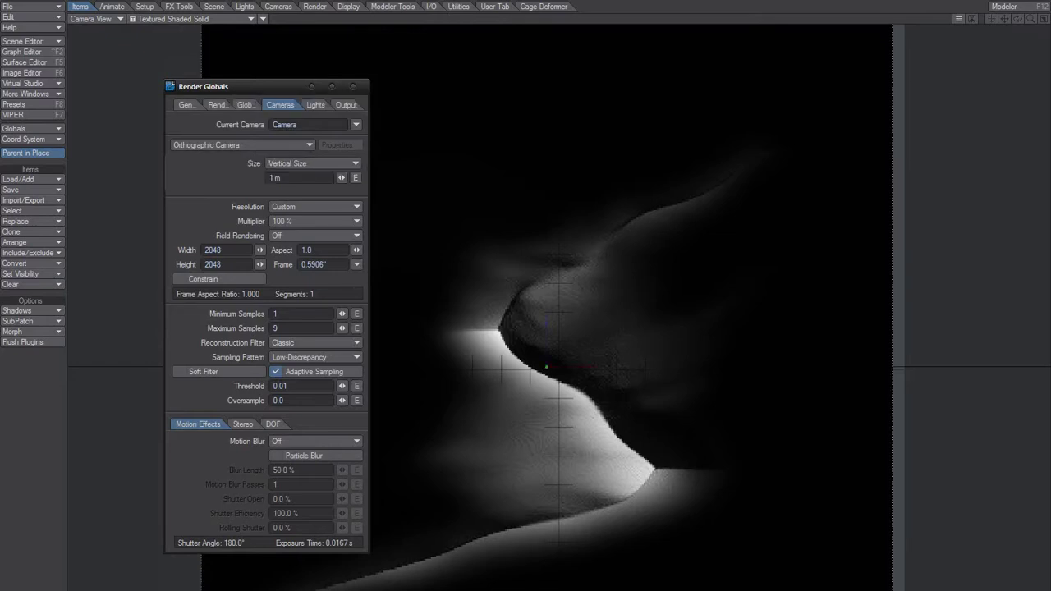
In the water object's Render properties, disable self, cast and receive shadows and enable Unseen by Rays
{"action": "key", "text": "p"}
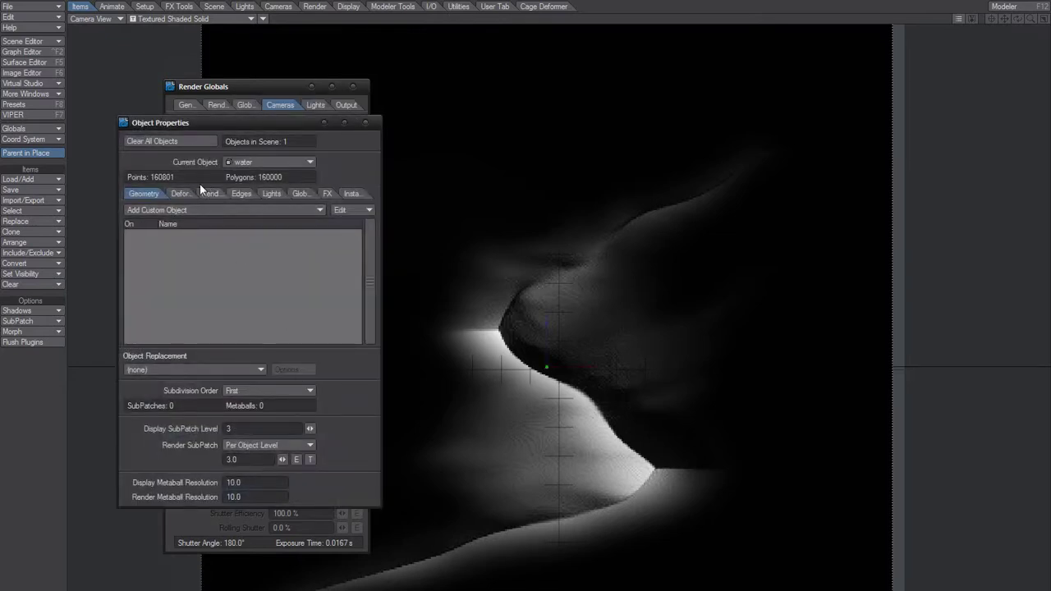
{"action": "left_click", "coordinate": [183, 194]}
{"action": "left_click", "coordinate": [207, 194]}
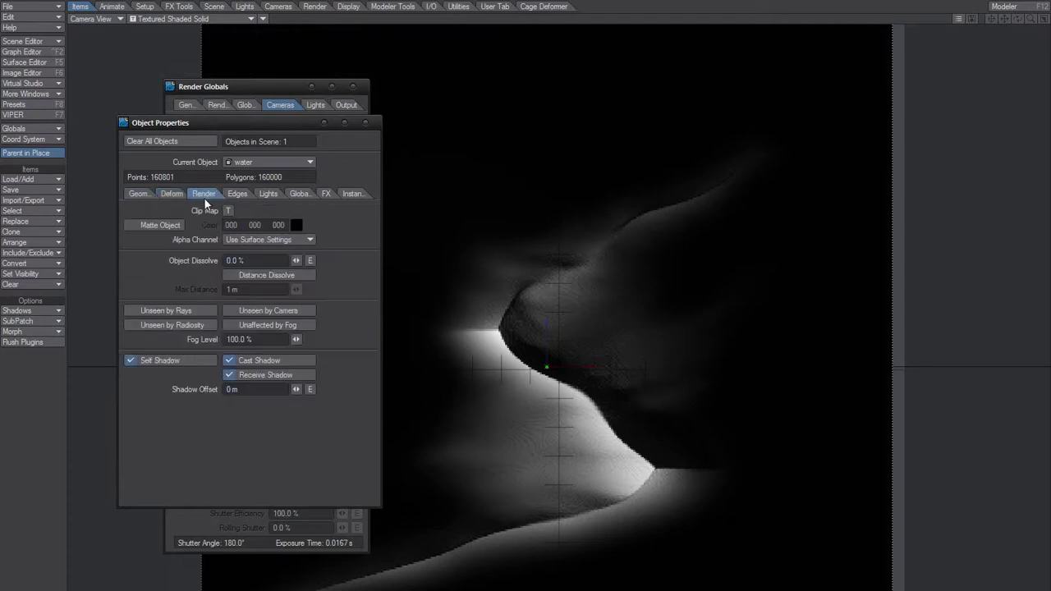
{"action": "left_click", "coordinate": [187, 360]}
{"action": "left_click", "coordinate": [246, 362]}
{"action": "left_click", "coordinate": [281, 376]}
{"action": "left_click", "coordinate": [177, 310]}
{"action": "left_click", "coordinate": [365, 124]}
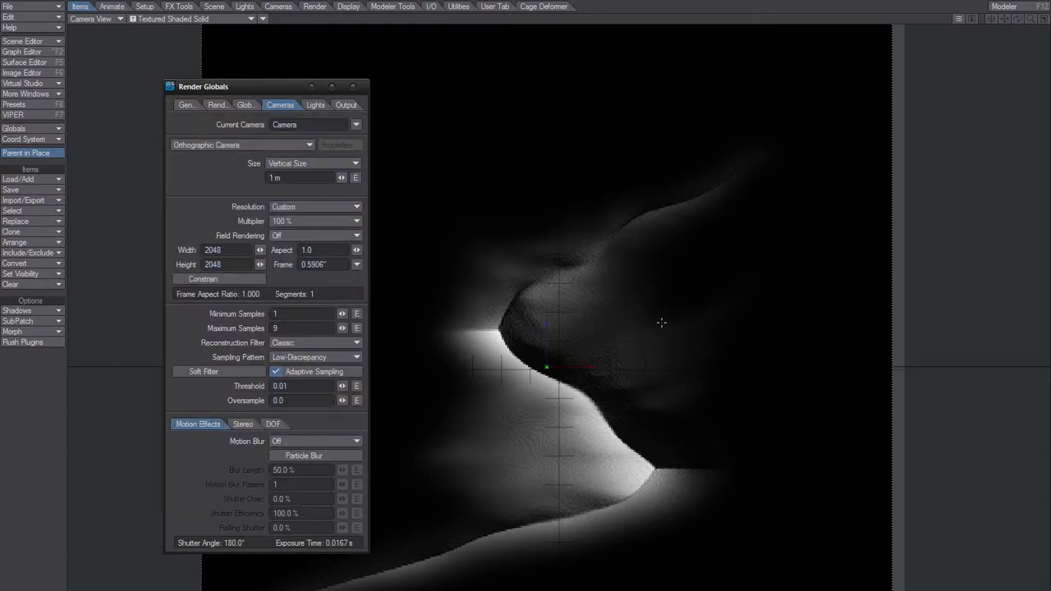
Render the frame with F9 and dismiss the Render Status window to view the image
{"action": "key", "text": "F9"}
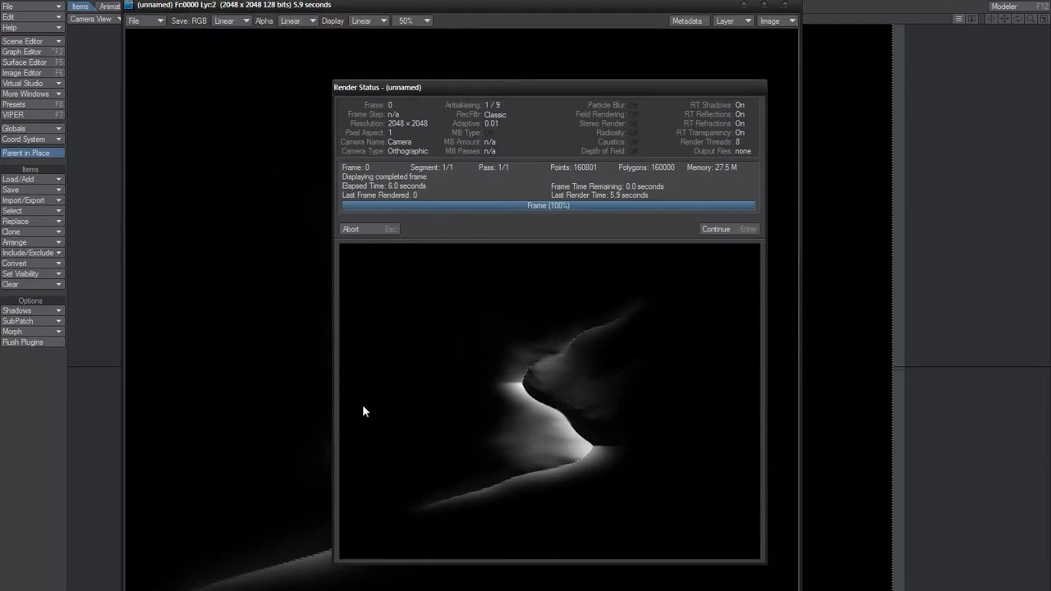
{"action": "left_click", "coordinate": [365, 231]}
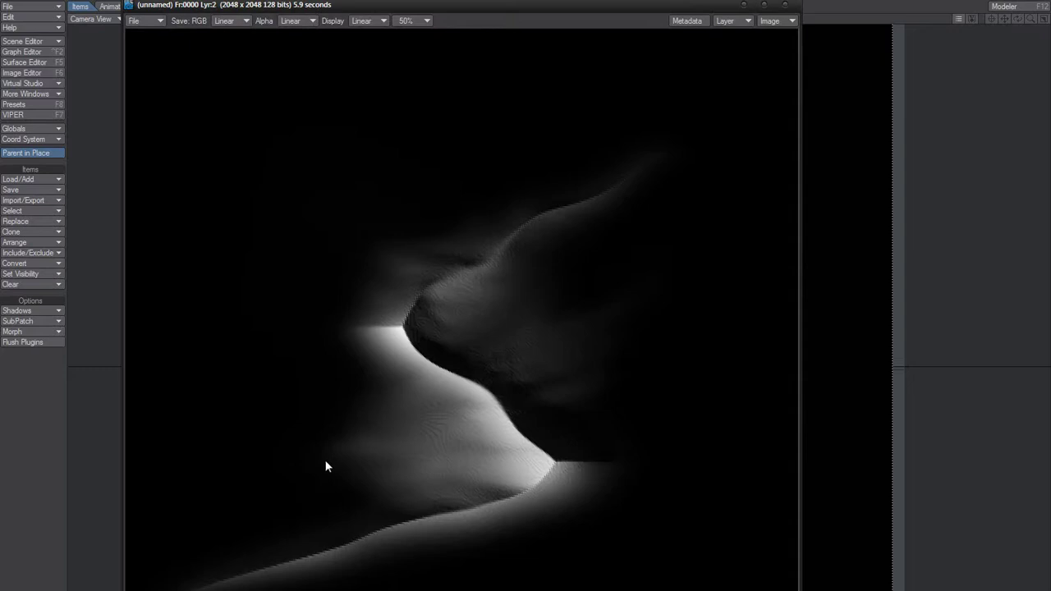
Set Ambient Intensity and Light Intensity to 0% so the scene goes black, then bring up the Surface Editor
{"action": "left_click", "coordinate": [785, 5]}
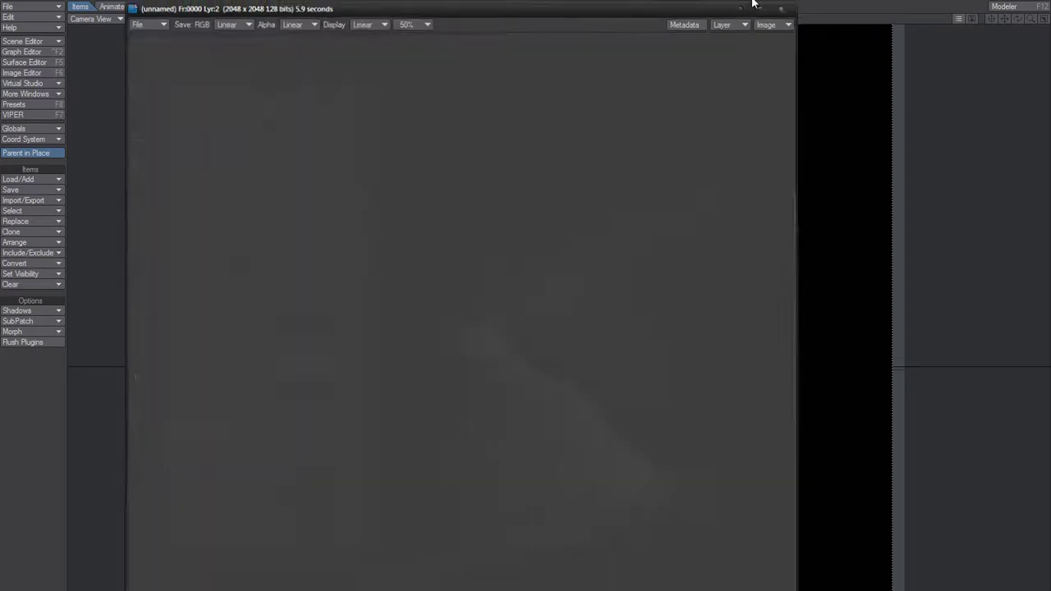
{"action": "left_click", "coordinate": [316, 104]}
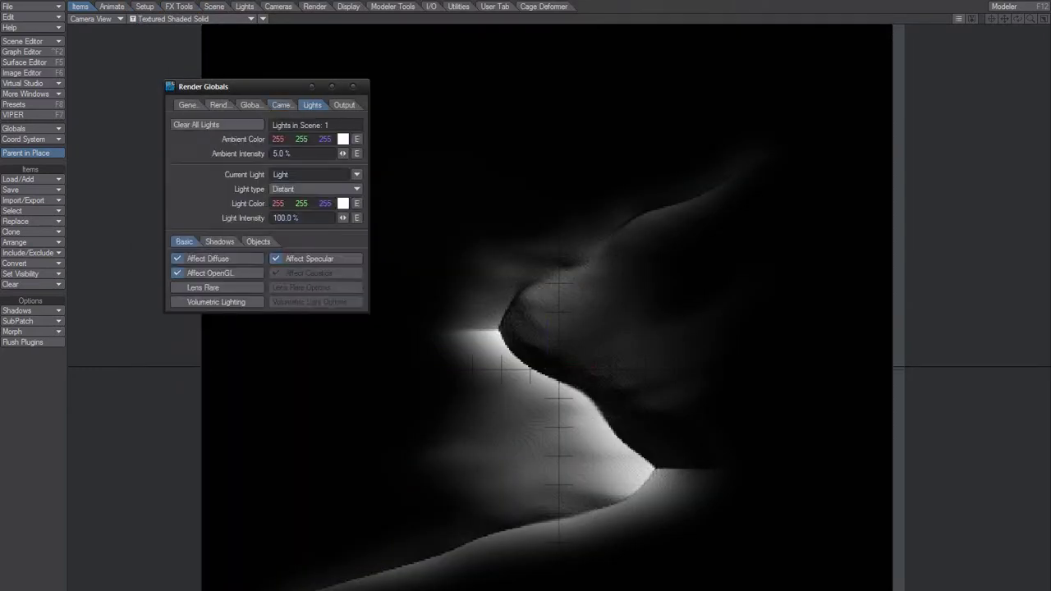
{"action": "left_click", "coordinate": [297, 153]}
{"action": "type", "text": "0"}
{"action": "key", "text": "Tab"}
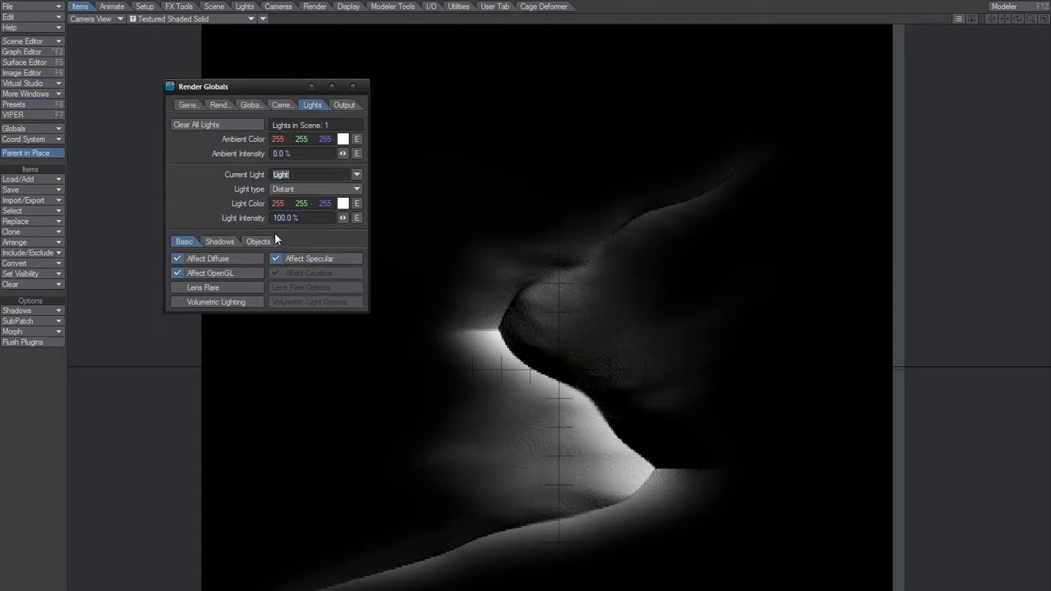
{"action": "left_click", "coordinate": [284, 219]}
{"action": "type", "text": "0"}
{"action": "key", "text": "Return"}
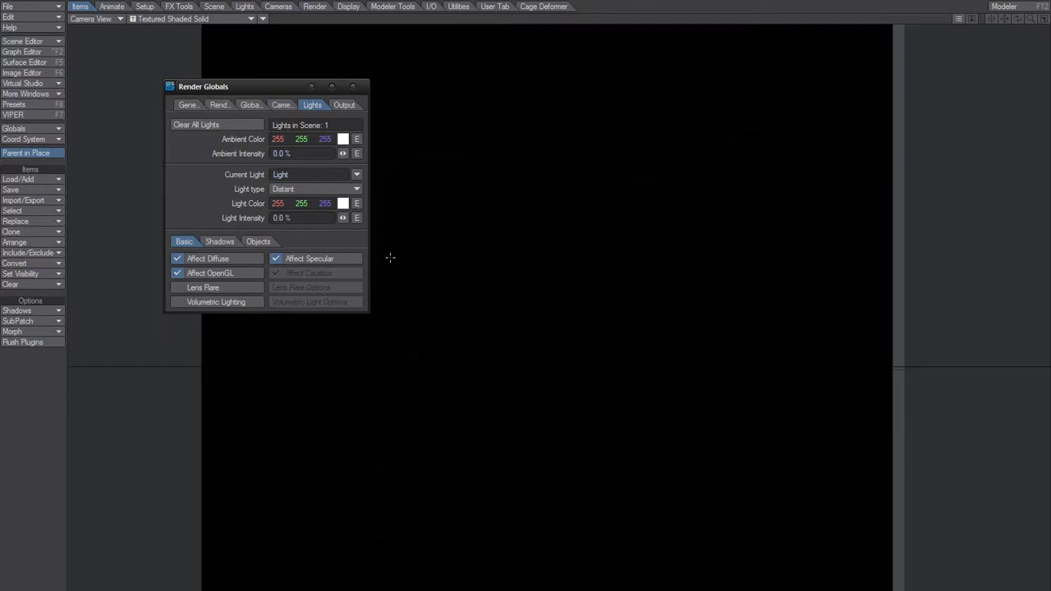
{"action": "key", "text": "F5"}
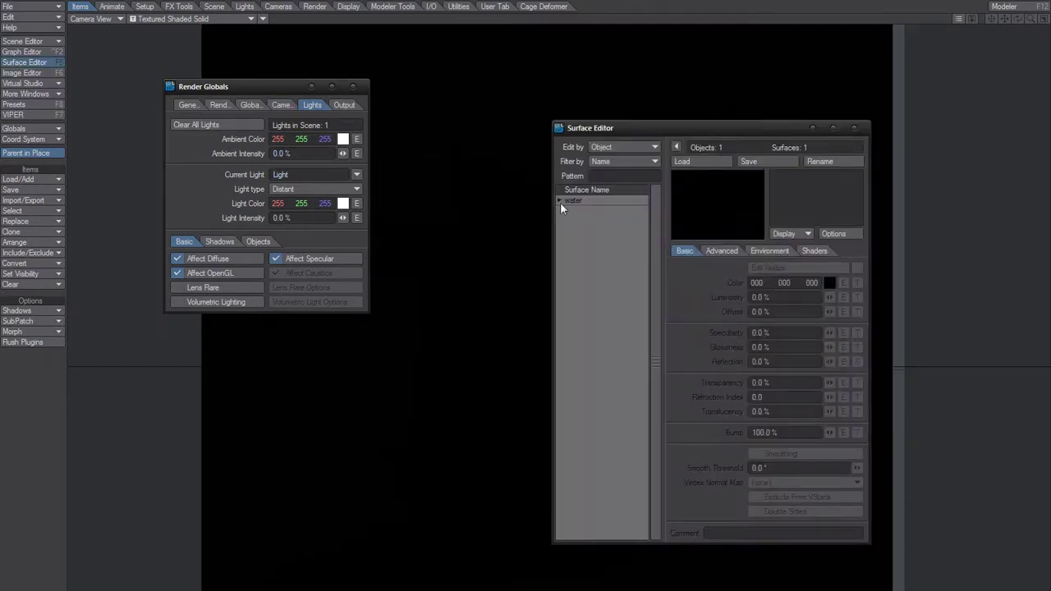
Give the water object's Default surface 100% luminosity, then close the Surface Editor and Render Globals
{"action": "left_click", "coordinate": [560, 202]}
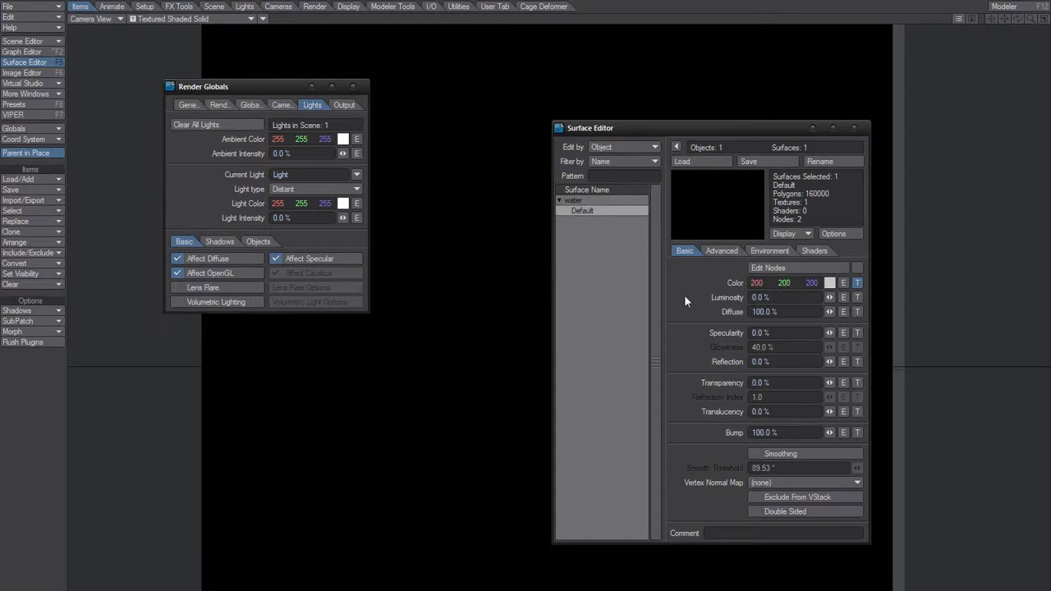
{"action": "left_click", "coordinate": [768, 298]}
{"action": "type", "text": "10"}
{"action": "type", "text": "0"}
{"action": "key", "text": "Return"}
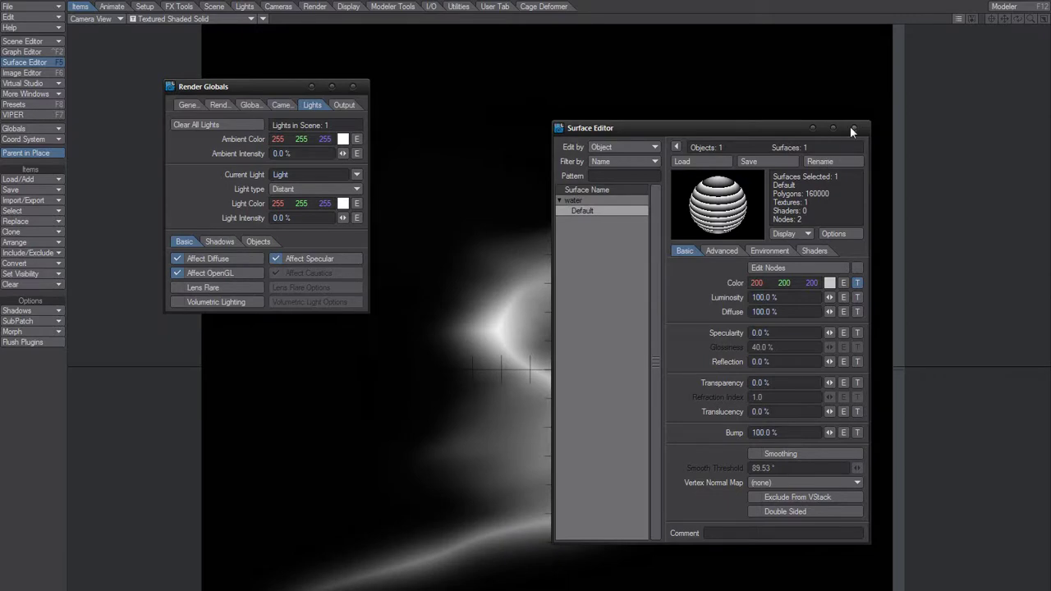
{"action": "left_click", "coordinate": [854, 129]}
{"action": "left_click", "coordinate": [353, 87]}
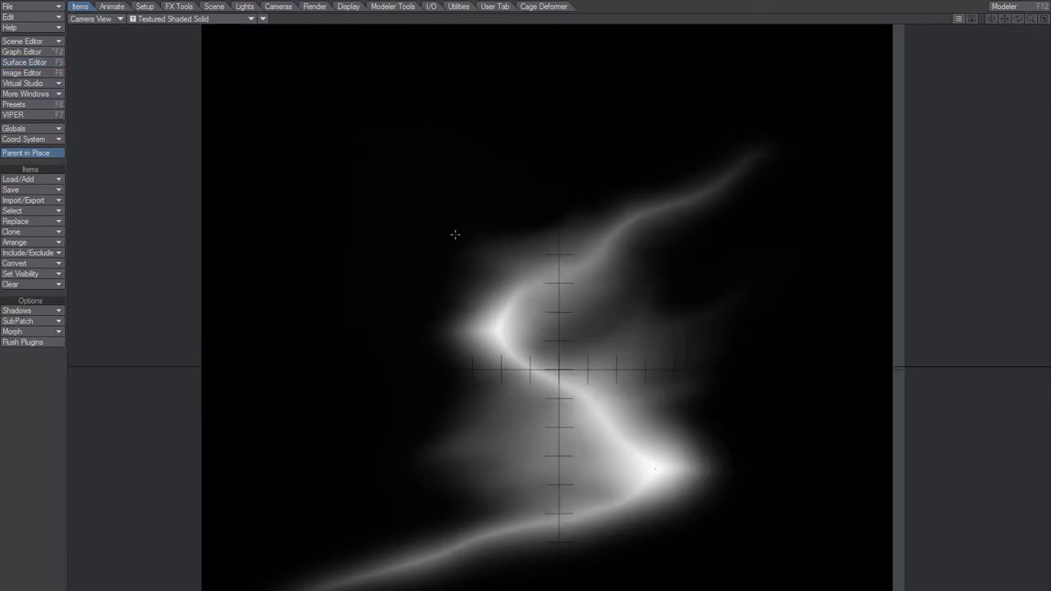
Render the frame with F9 and view the finished 2048×2048 displacement map
{"action": "key", "text": "F9"}
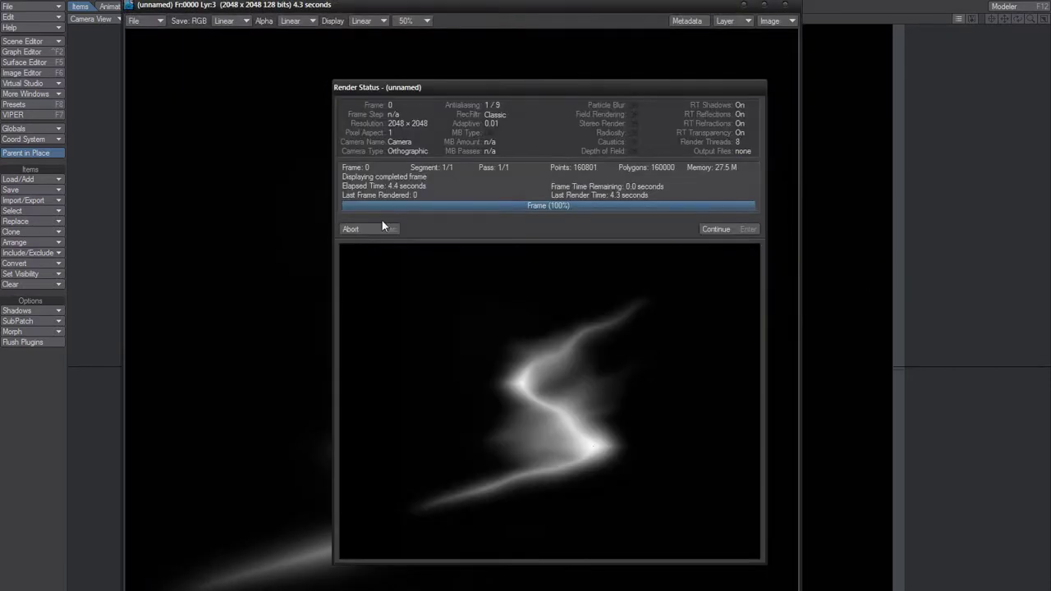
{"action": "left_click", "coordinate": [383, 230]}
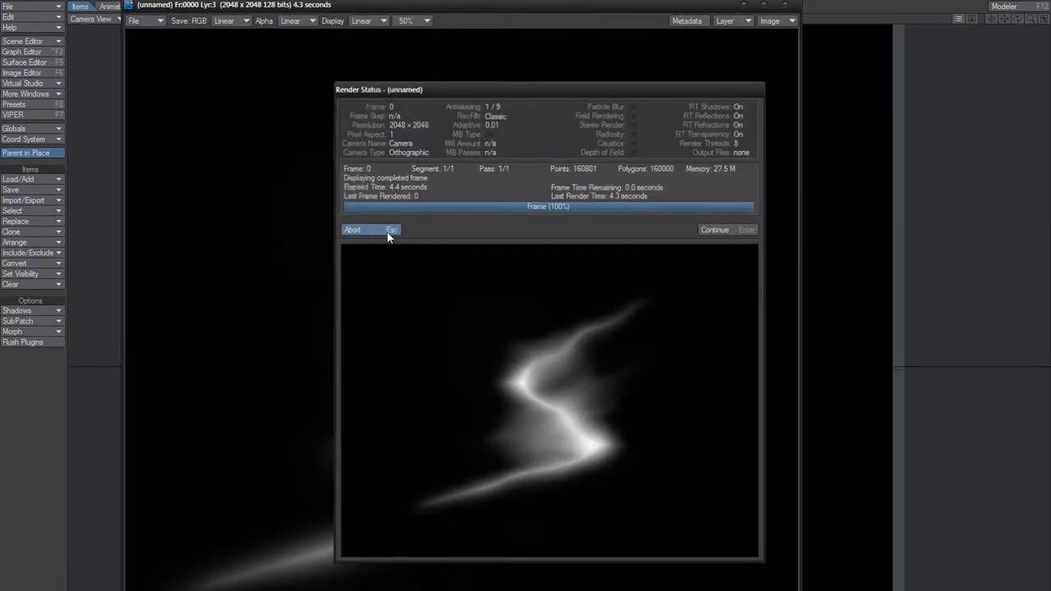